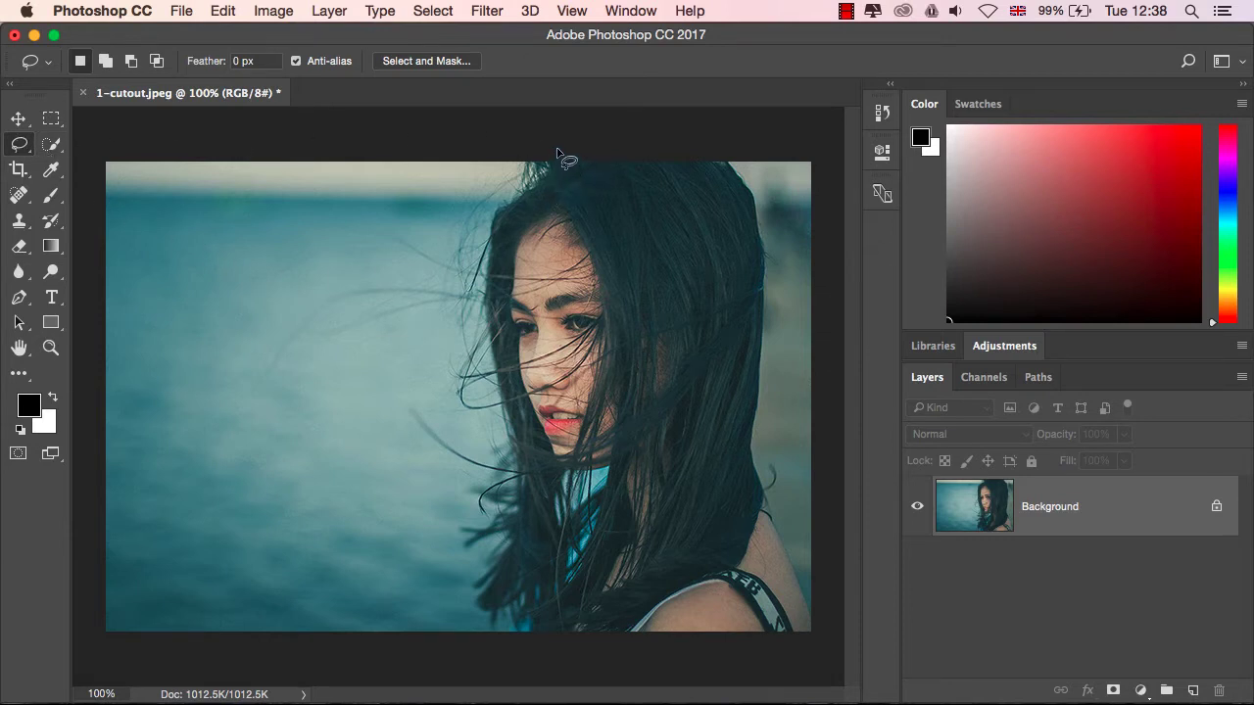
# Step: Draw a rough Lasso outline around the woman's head and windswept hair down to her shoulders
pyautogui.moveTo(557, 153)
pyautogui.mouseDown()
pyautogui.moveTo(509, 219)
pyautogui.moveTo(497, 316)
pyautogui.moveTo(519, 582)
pyautogui.moveTo(540, 648)
pyautogui.moveTo(570, 665)
pyautogui.moveTo(593, 660)
pyautogui.moveTo(738, 521)
pyautogui.moveTo(750, 268)
pyautogui.moveTo(737, 203)
pyautogui.moveTo(697, 148)
pyautogui.moveTo(649, 141)
pyautogui.moveTo(577, 160)
pyautogui.mouseUp()
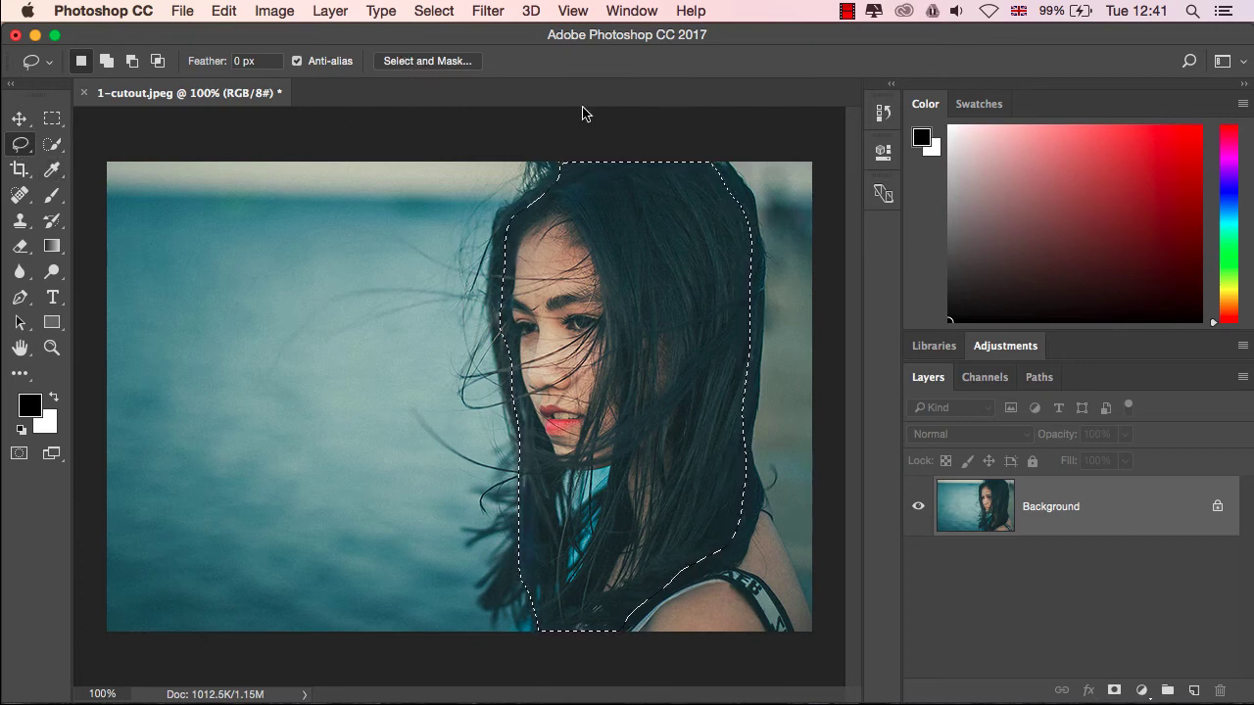
# Step: Open the hair selection in Select and Mask with Overlay view and a size 30 Refine Edge brush
pyautogui.click(424, 63)
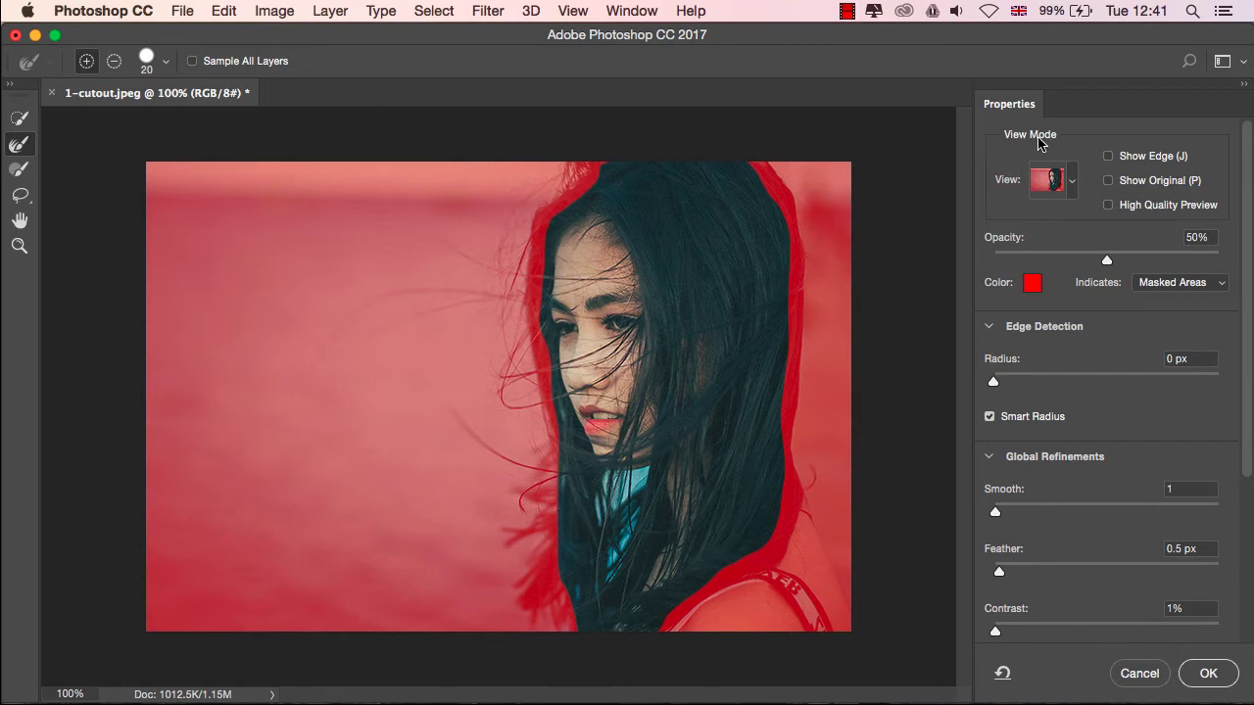
pyautogui.click(1076, 186)
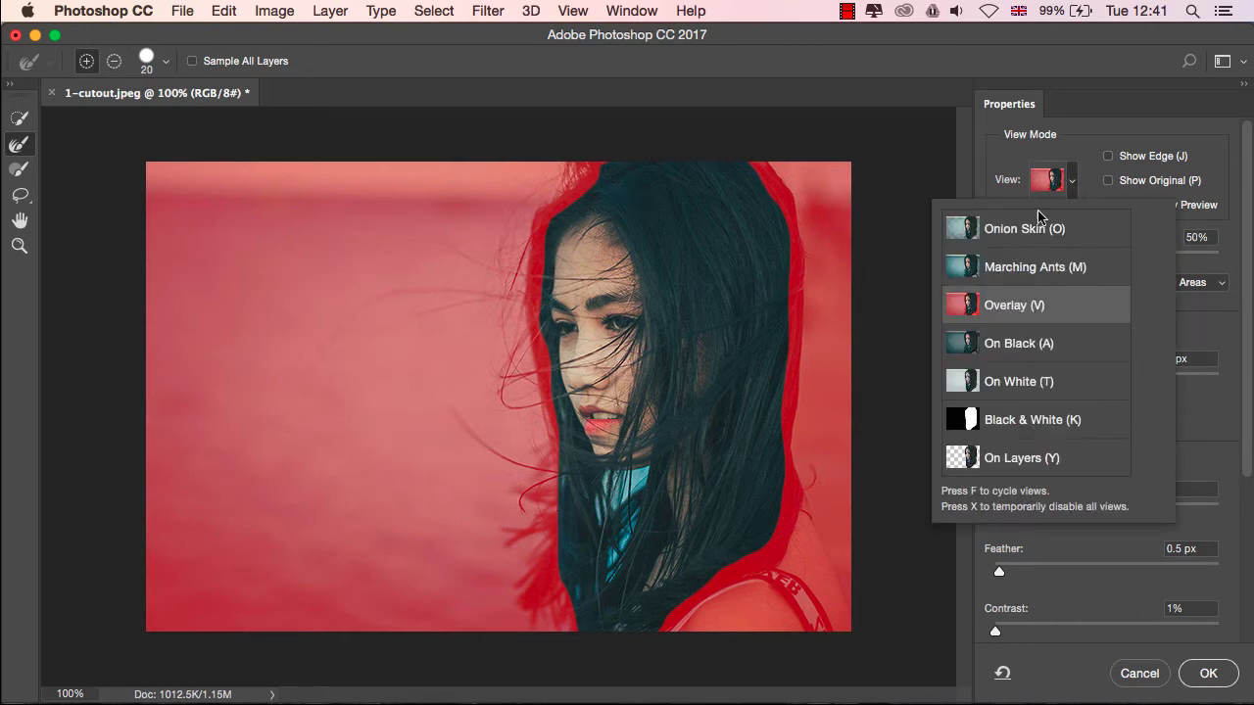
pyautogui.click(993, 125)
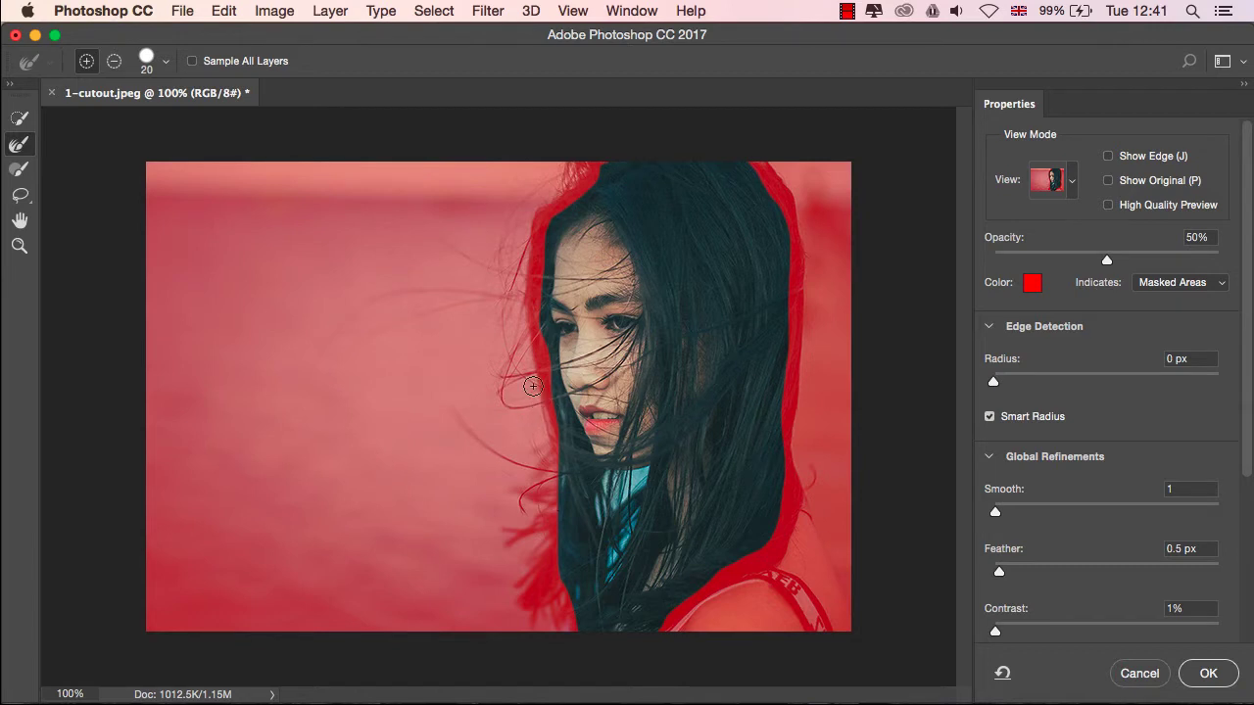
pyautogui.press(']')
pyautogui.press(']')
pyautogui.press('[')
pyautogui.press('[')
pyautogui.press('[')
pyautogui.press(']')
pyautogui.press(']')
# Step: Brush the Refine Edge tool around the hair edge, check the preview, and return to Overlay view
pyautogui.moveTo(560, 650)
pyautogui.mouseDown()
pyautogui.moveTo(580, 248)
pyautogui.moveTo(797, 513)
pyautogui.mouseUp()
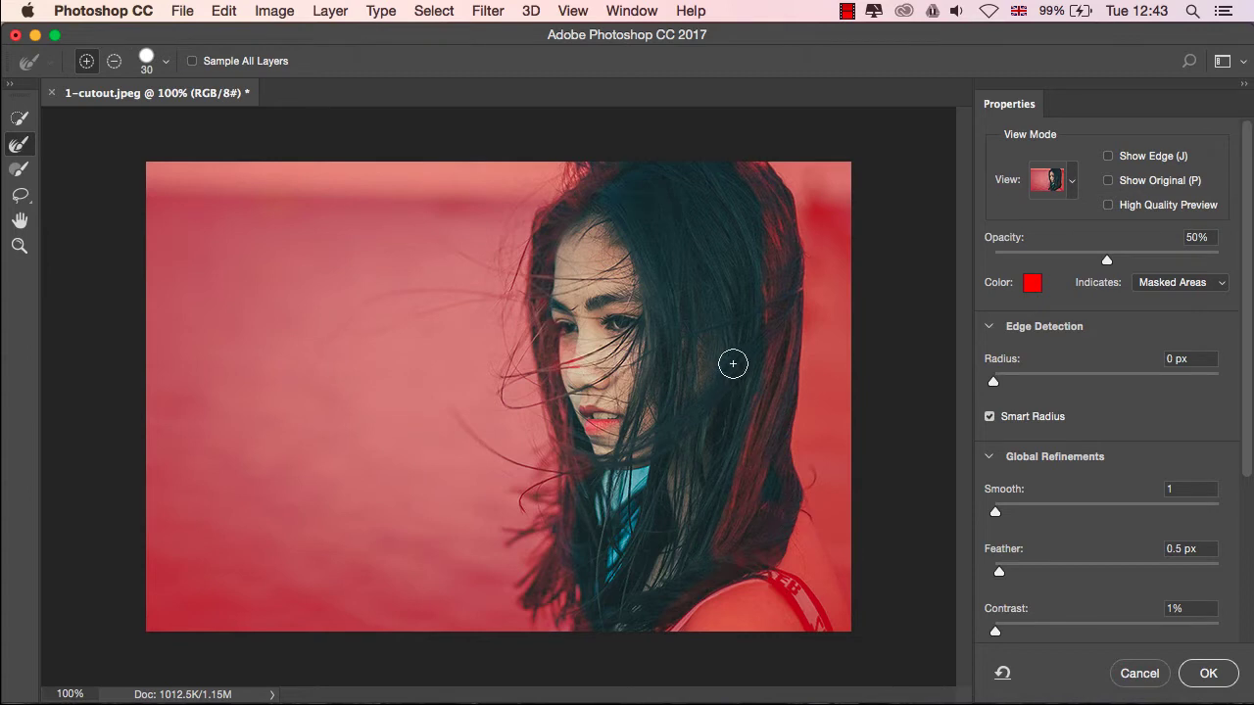
pyautogui.click(1075, 185)
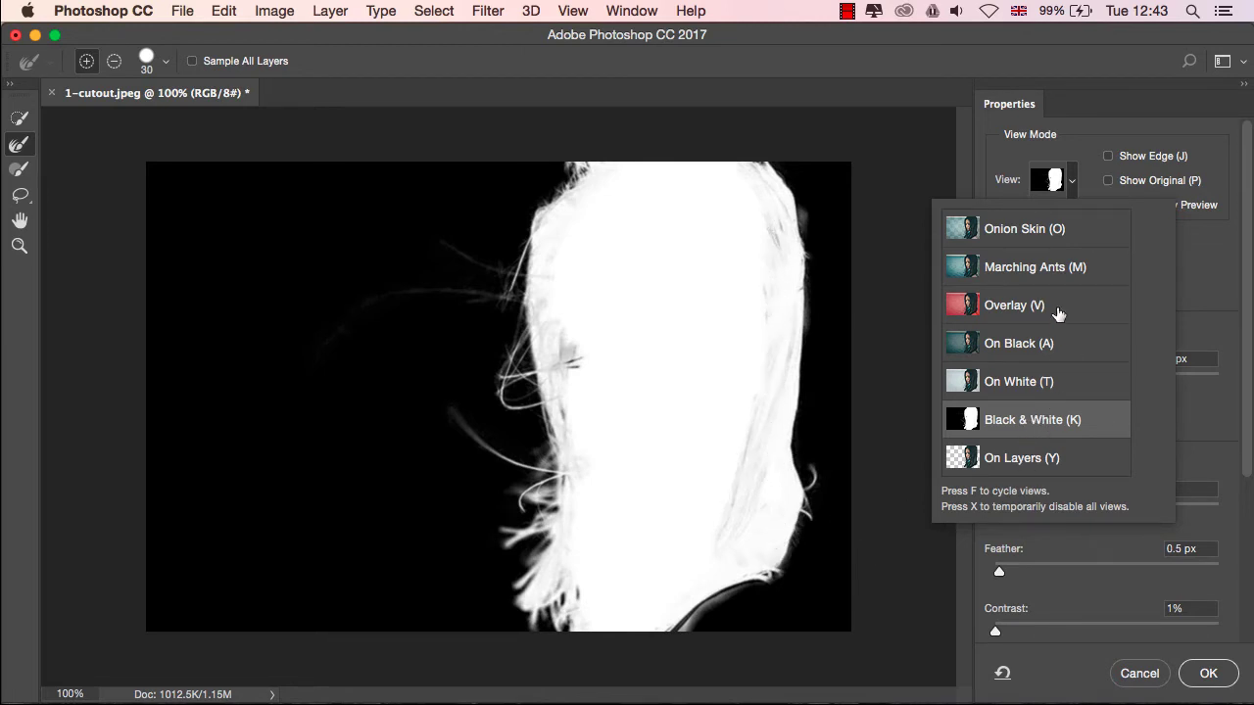
pyautogui.click(970, 313)
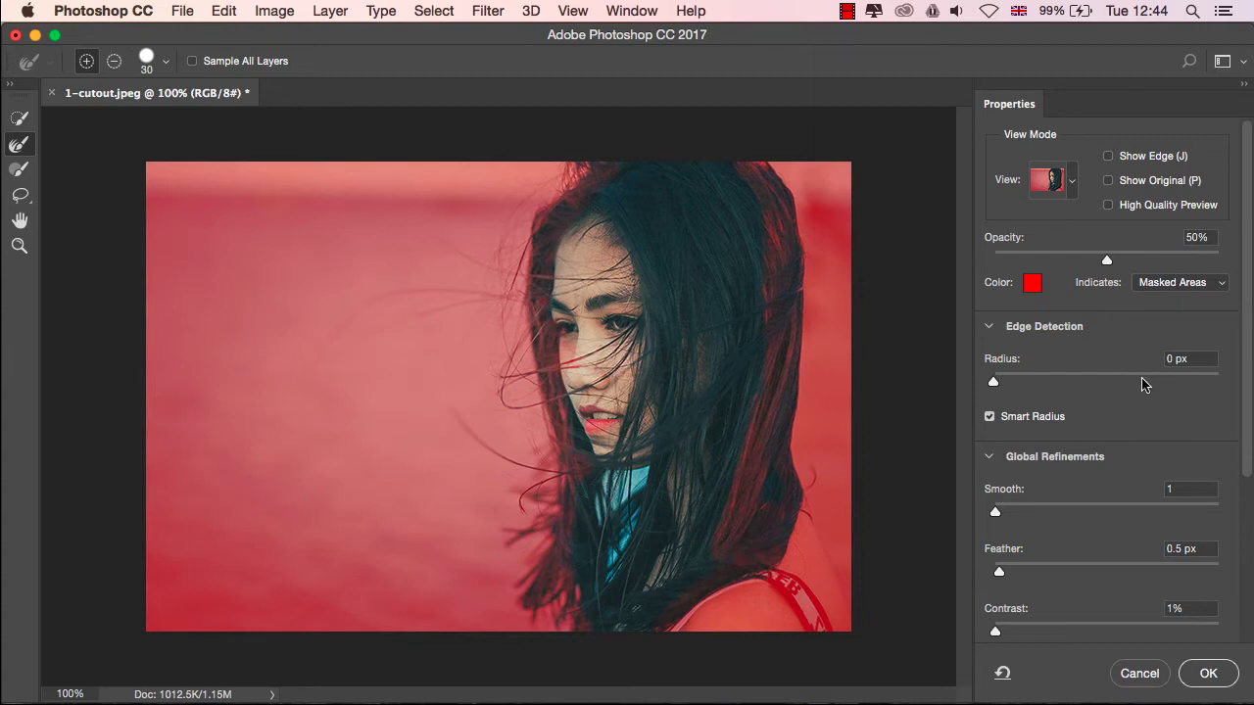
# Step: Set the edge detection Radius to 10 px
pyautogui.click(1196, 360)
pyautogui.press('Up')
pyautogui.write('10')
pyautogui.press('Tab')
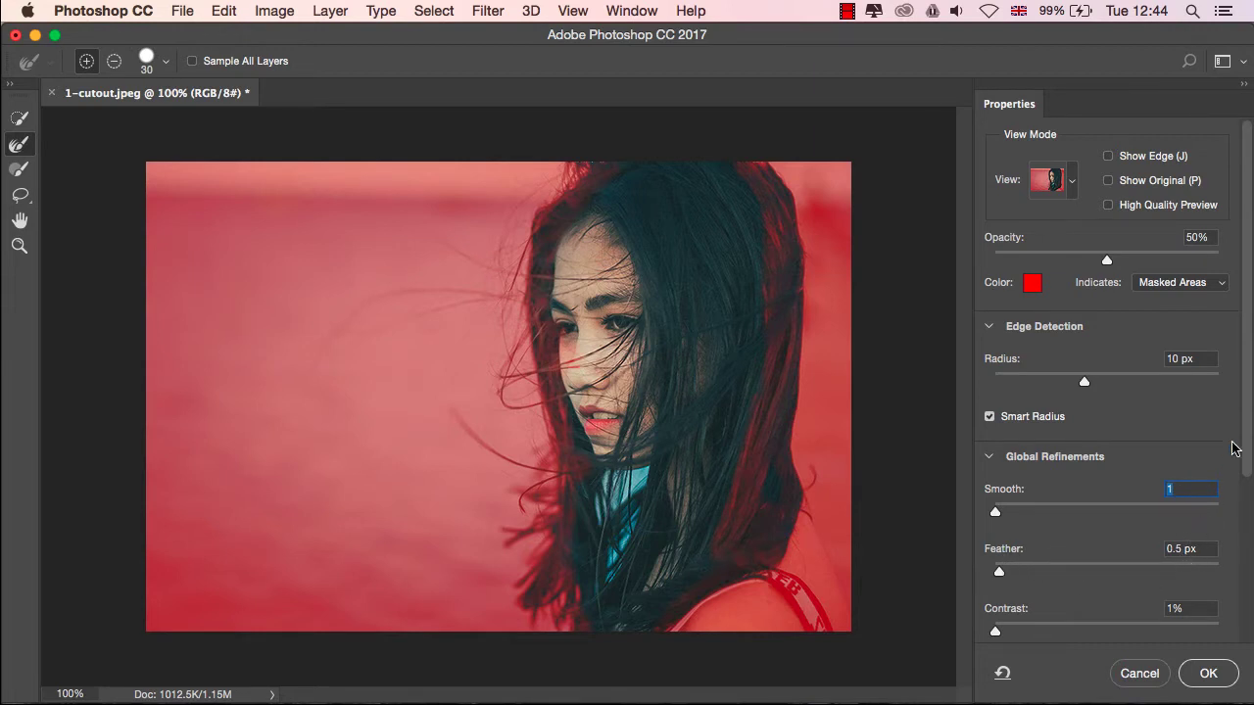
# Step: Brush over stray strands at the lower and right hair edges, then output to a new layer with layer mask
pyautogui.scroll(-4, 1151, 514)
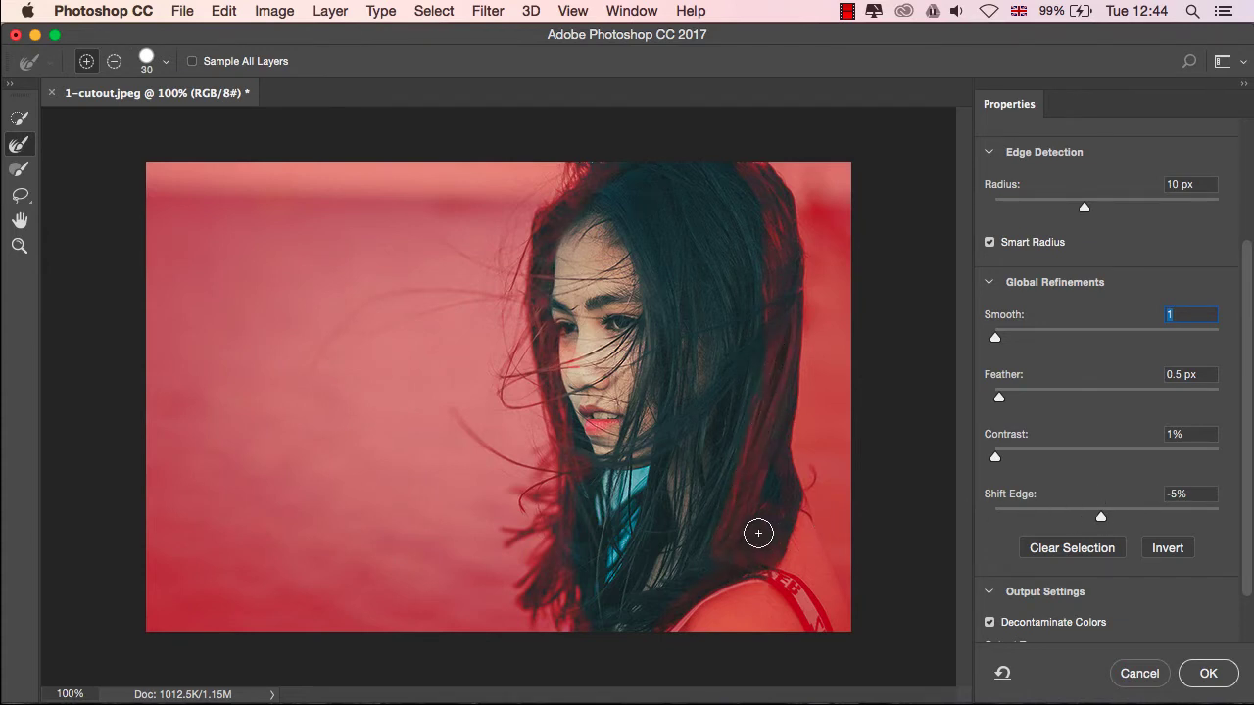
pyautogui.moveTo(525, 383); pyautogui.dragTo(525, 374)
pyautogui.moveTo(812, 431); pyautogui.dragTo(799, 443)
pyautogui.scroll(-3, 1248, 408)
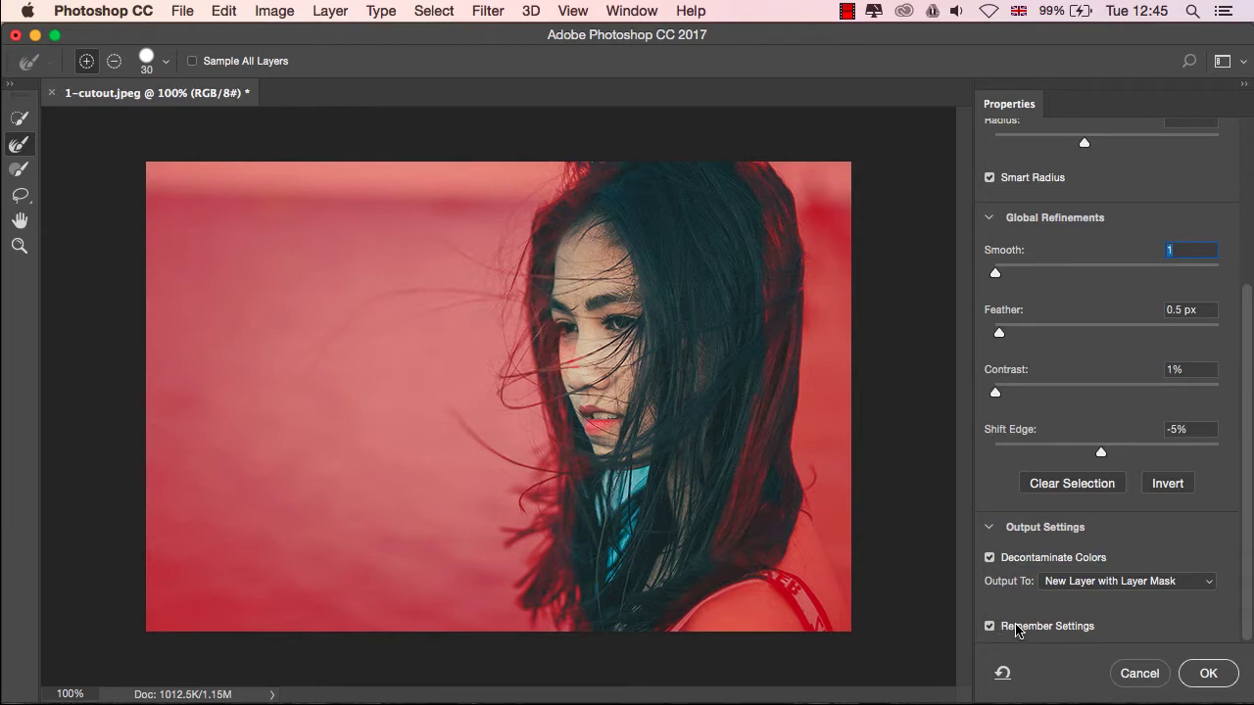
pyautogui.click(1209, 674)
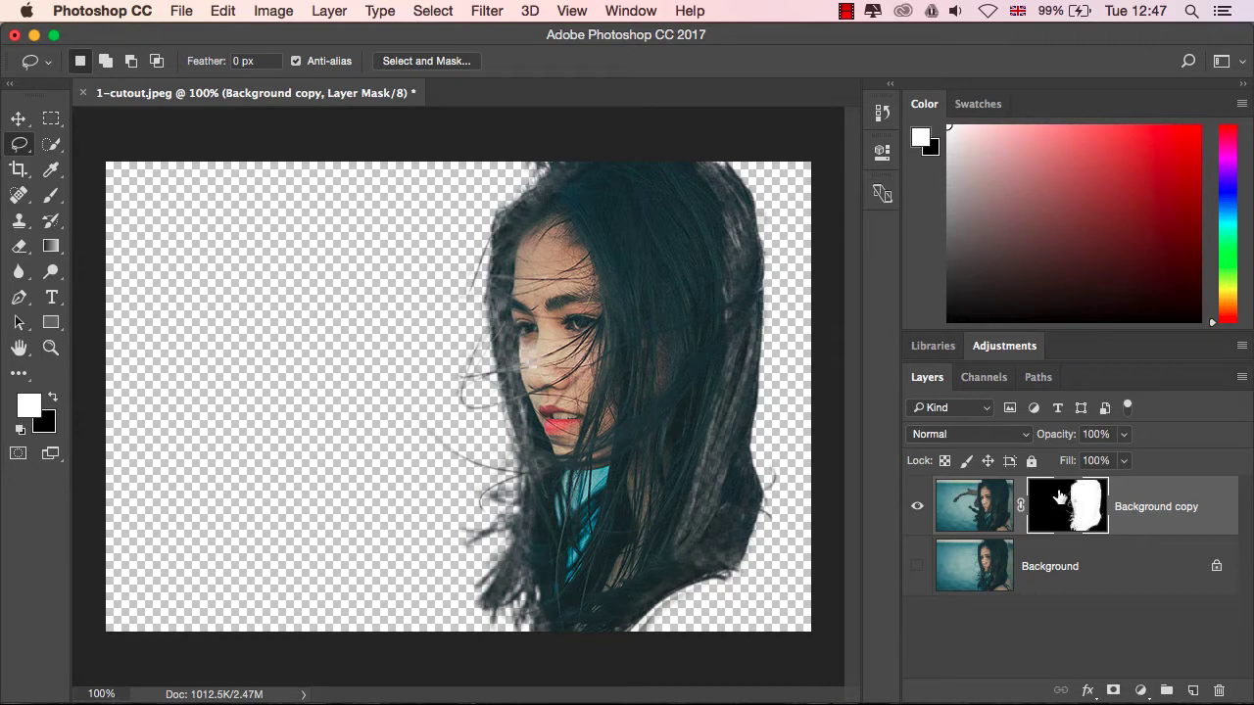
# Step: Select the Background copy layer mask so painting affects the mask
pyautogui.click(56, 201)
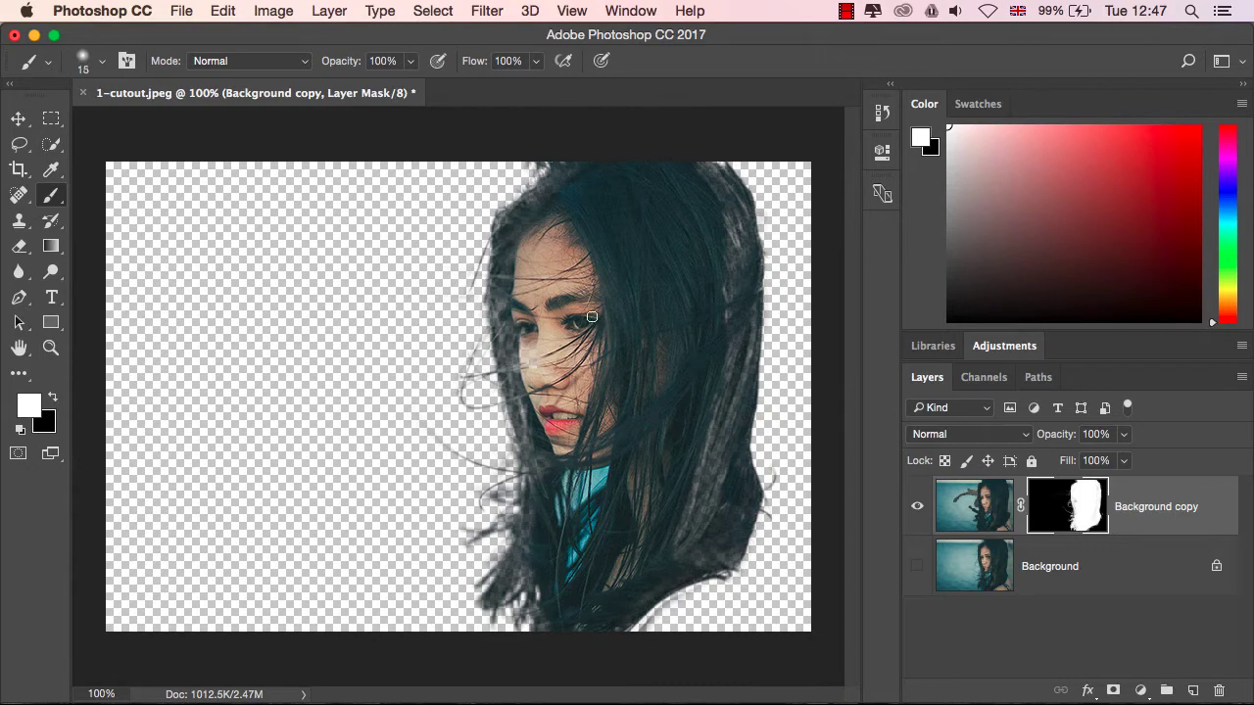
# Step: Enlarge the brush to 70 px and paint white over the faded right-side and lower hair strands
pyautogui.press(']')
pyautogui.press(']')
pyautogui.press(']')
pyautogui.press(']')
pyautogui.press(']')
pyautogui.press(']')
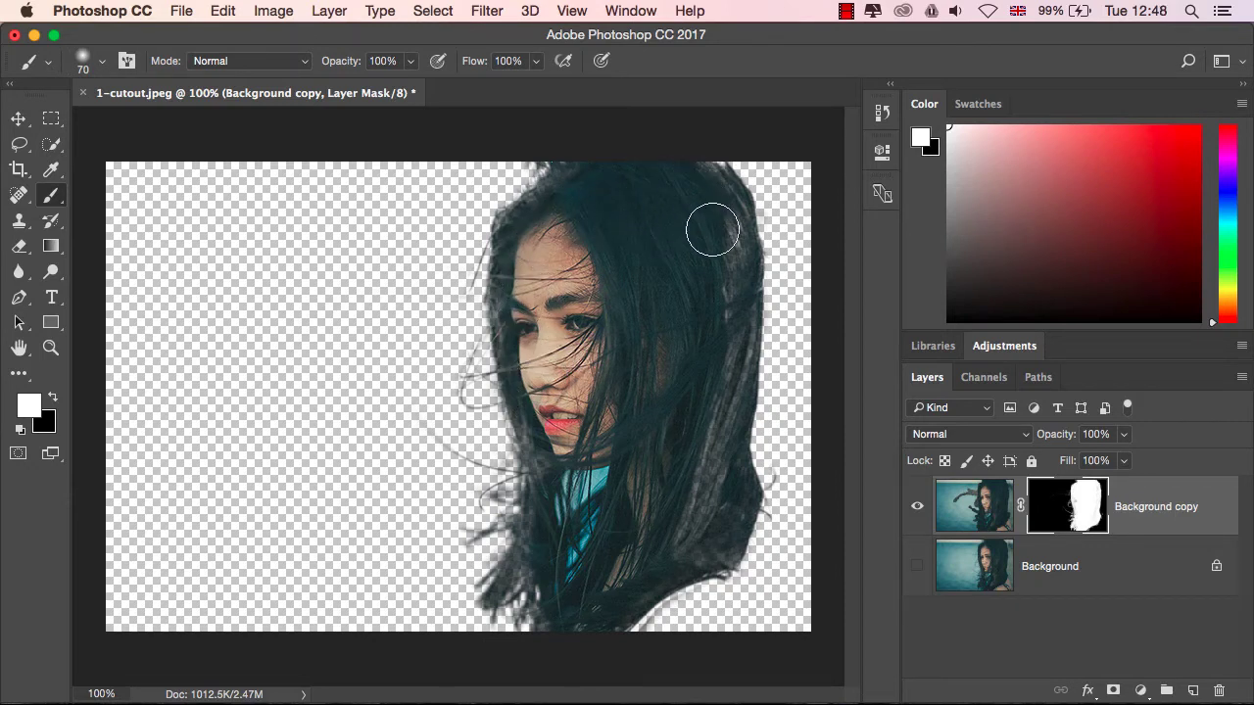
pyautogui.moveTo(715, 327)
pyautogui.mouseDown()
pyautogui.moveTo(677, 521)
pyautogui.moveTo(716, 416)
pyautogui.moveTo(728, 298)
pyautogui.moveTo(696, 532)
pyautogui.mouseUp()
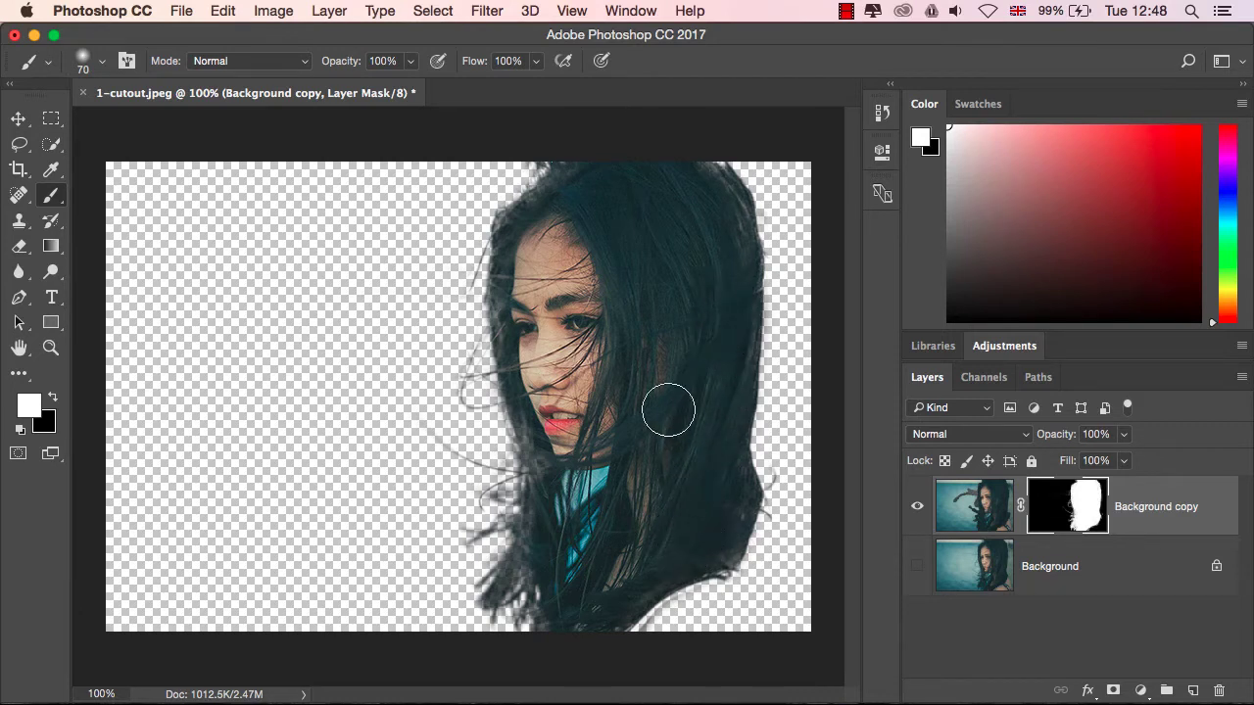
pyautogui.moveTo(674, 490)
pyautogui.mouseDown()
pyautogui.moveTo(608, 532)
pyautogui.moveTo(641, 495)
pyautogui.moveTo(640, 530)
pyautogui.moveTo(606, 583)
pyautogui.moveTo(551, 564)
pyautogui.mouseUp()
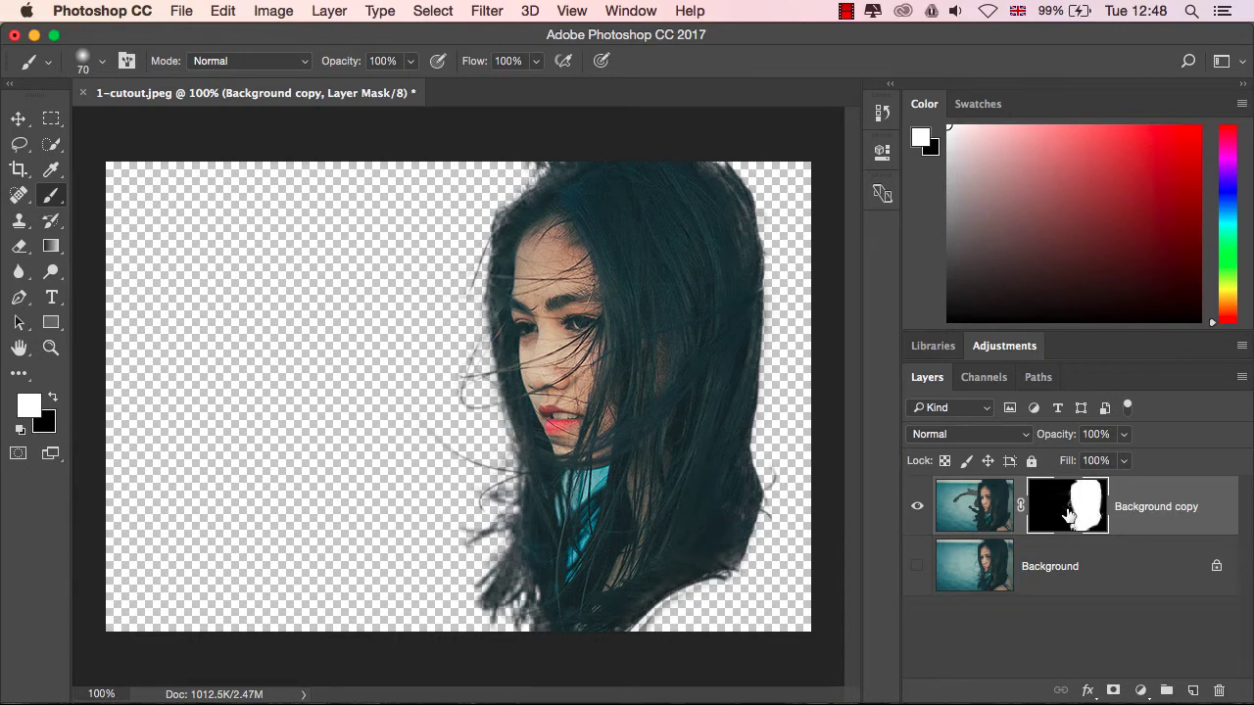
# Step: Toggle layer eye icons to compare cutout and original, ending with only Background visible
pyautogui.click(918, 568)
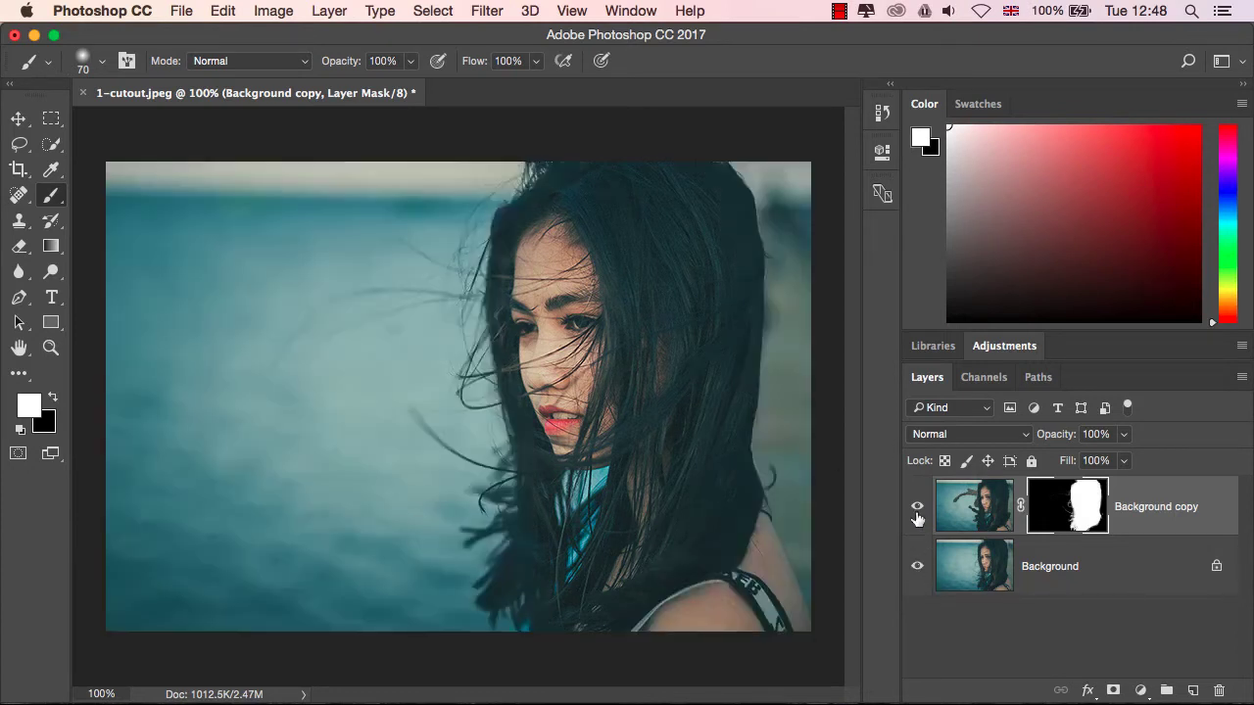
pyautogui.click(916, 507)
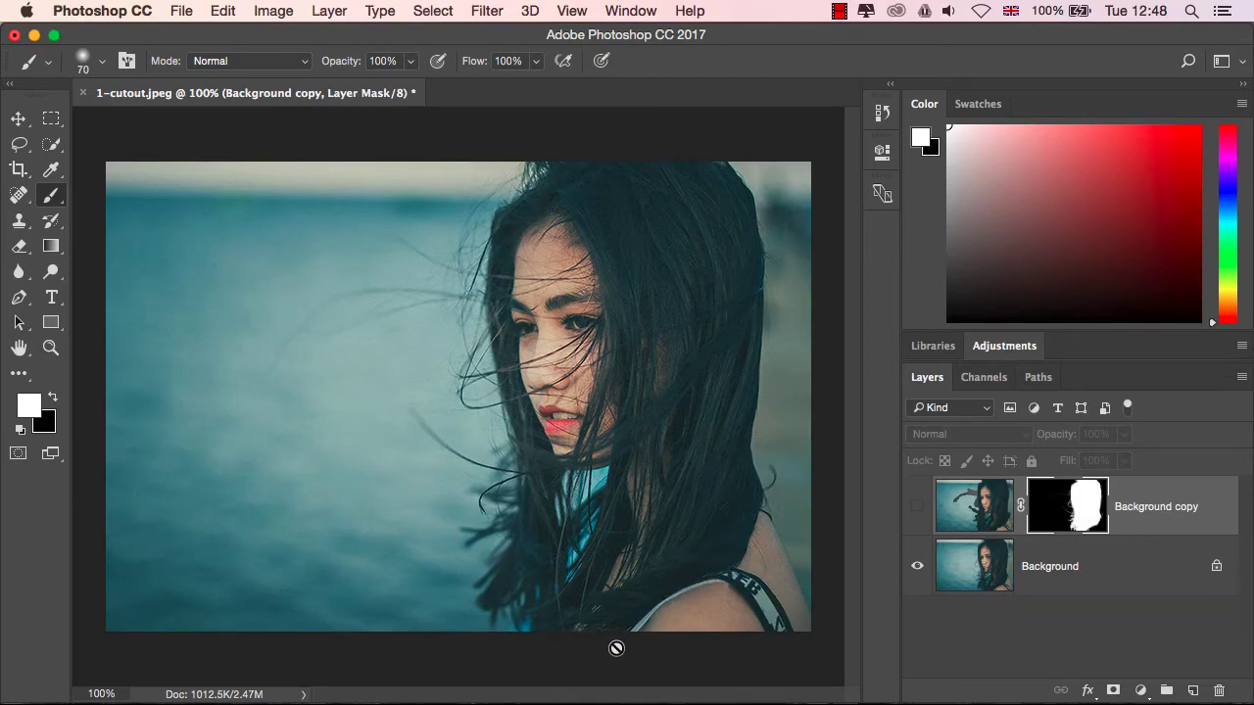
pyautogui.click(917, 507)
pyautogui.click(917, 566)
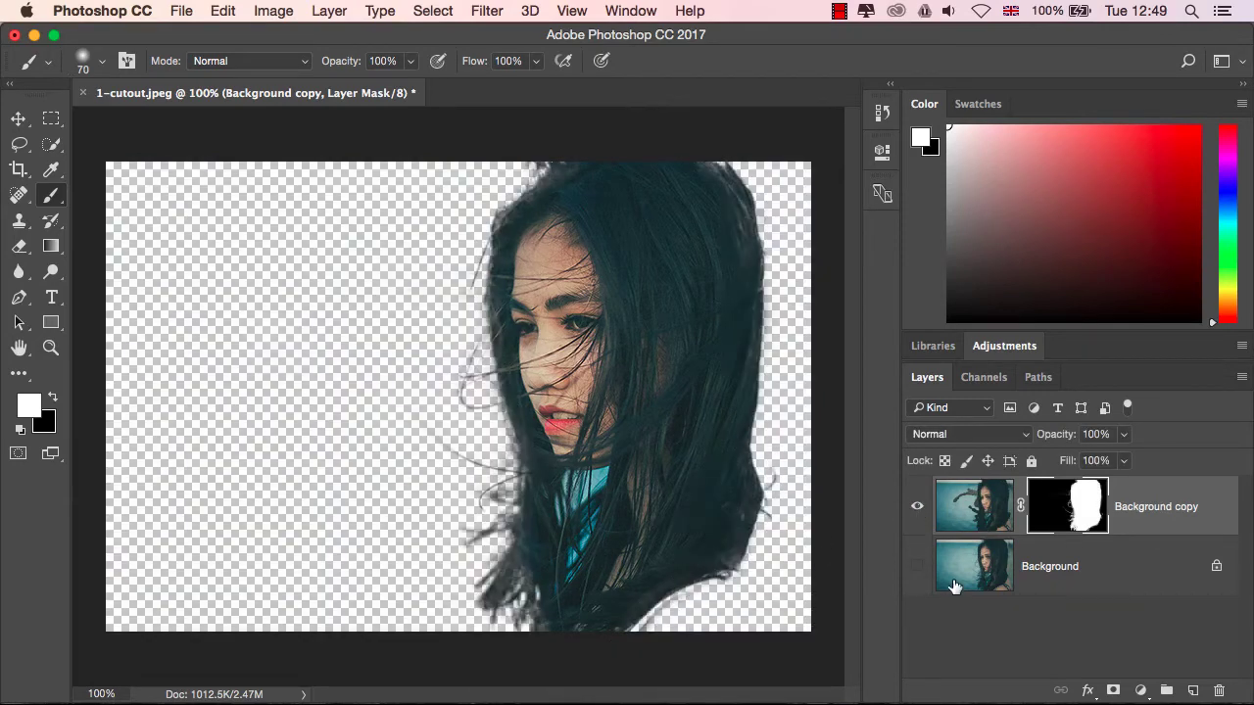
pyautogui.click(917, 566)
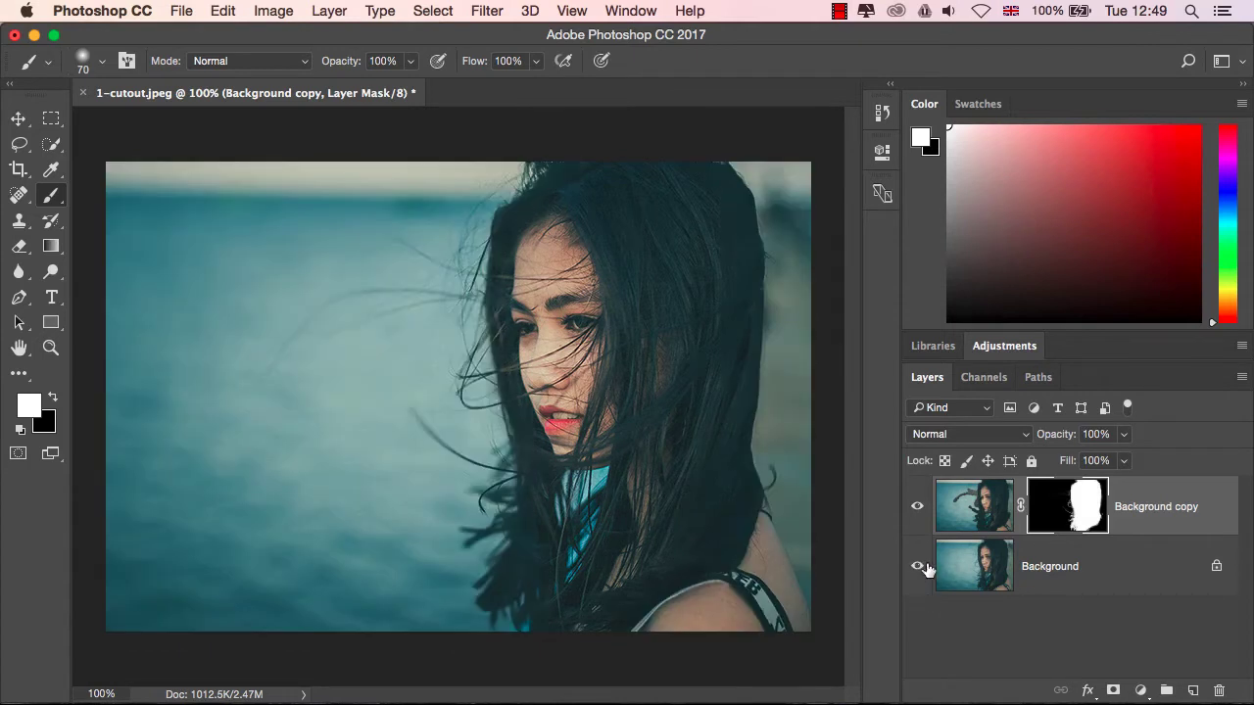
pyautogui.click(915, 507)
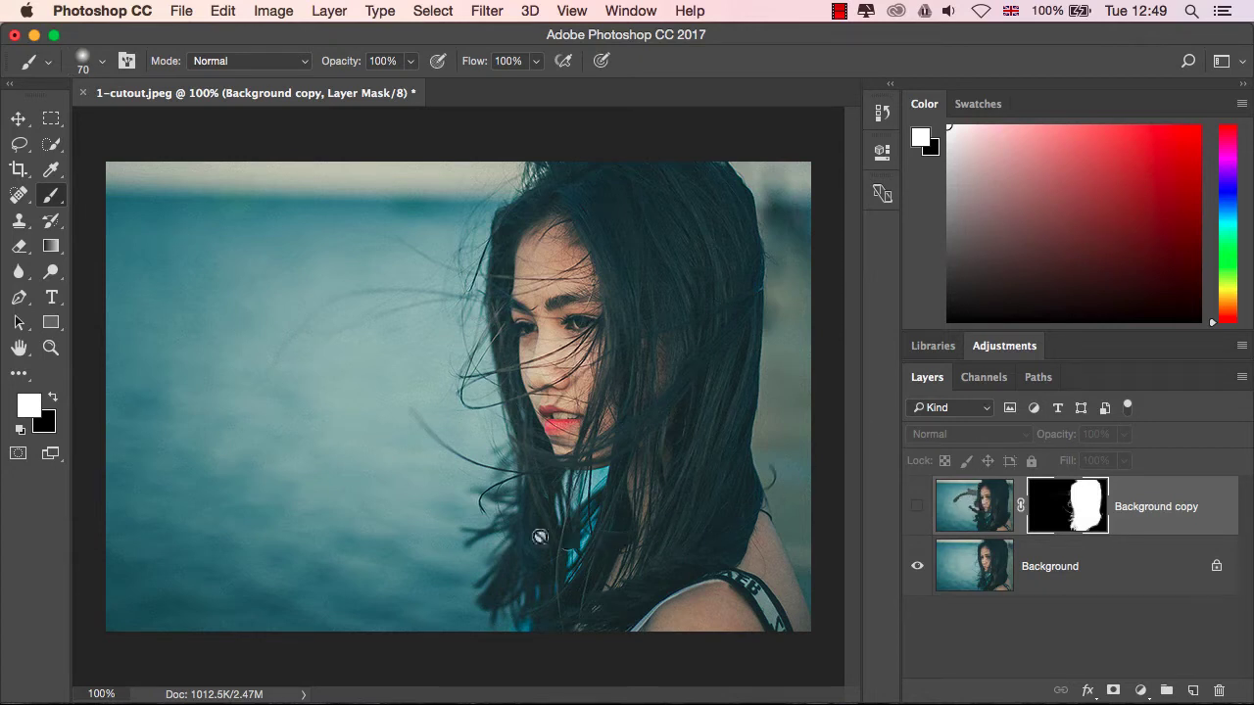
# Step: Zoom in on the hair over the shoulder with scrubby zoom turned off
pyautogui.press('z')
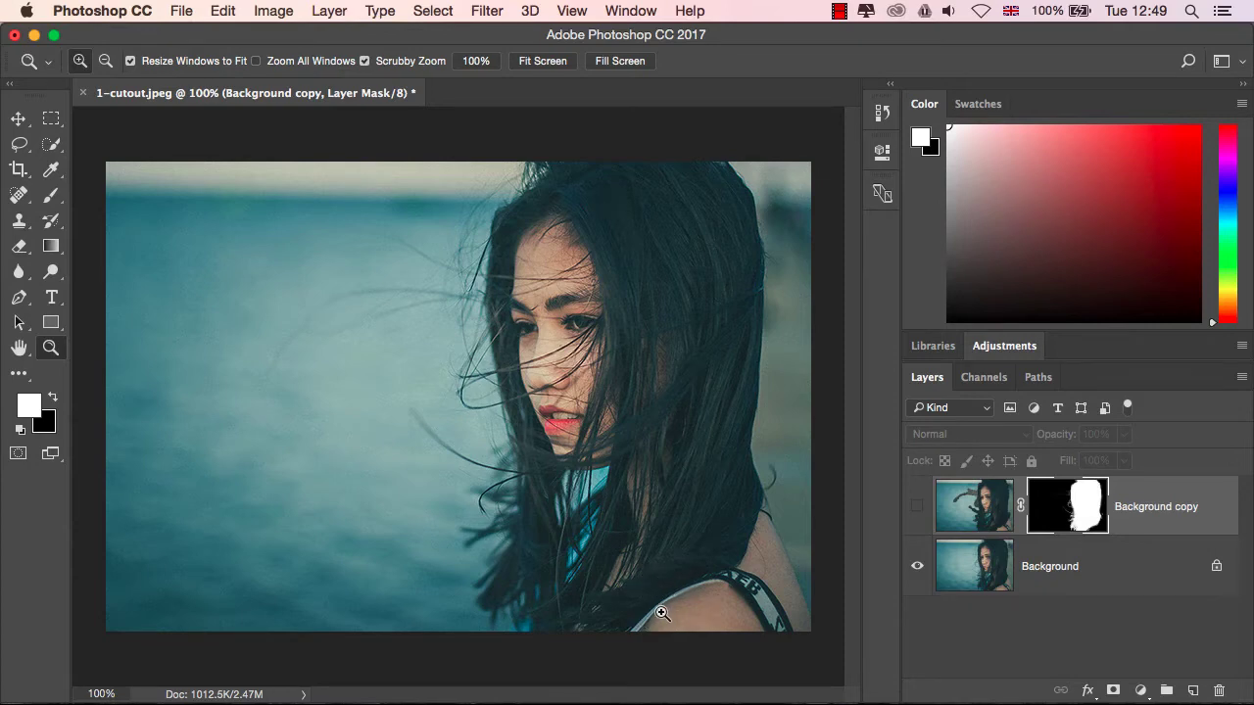
pyautogui.moveTo(661, 605); pyautogui.dragTo(617, 588)
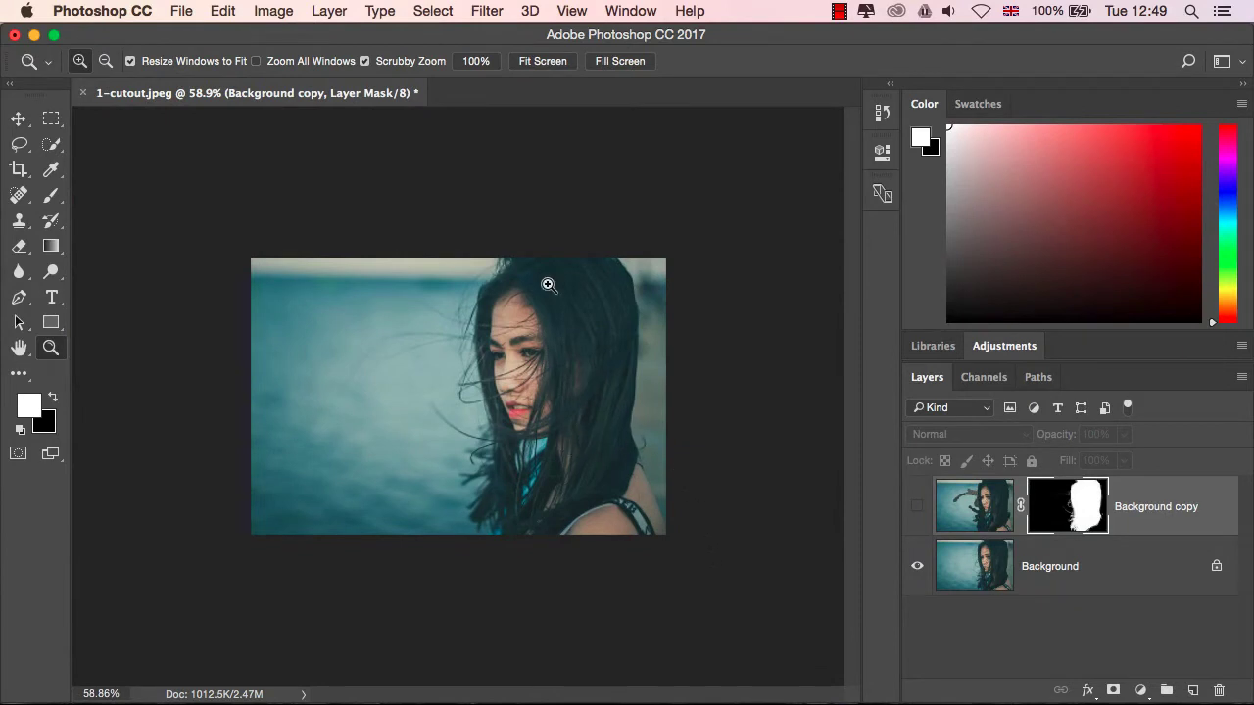
pyautogui.click(364, 61)
pyautogui.moveTo(484, 466); pyautogui.dragTo(677, 556)
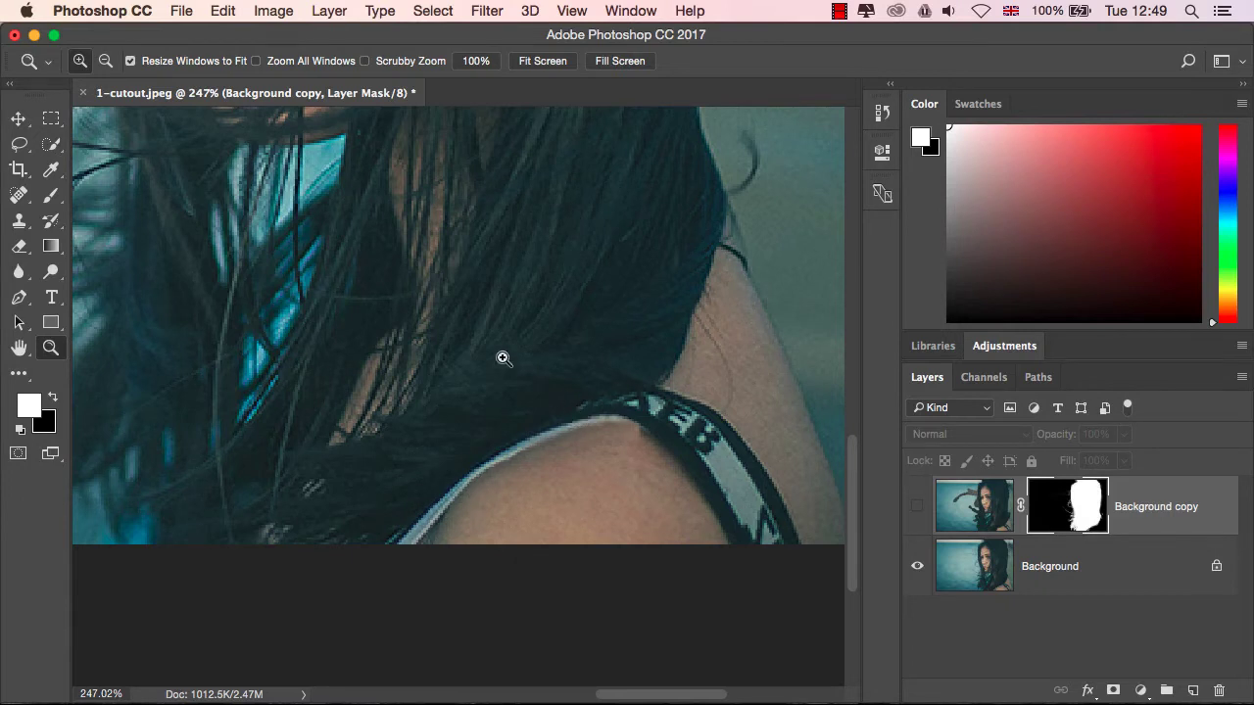
# Step: Switch to the Polygonal Lasso and outline along the shoulder edge beneath the hair
pyautogui.click(21, 147)
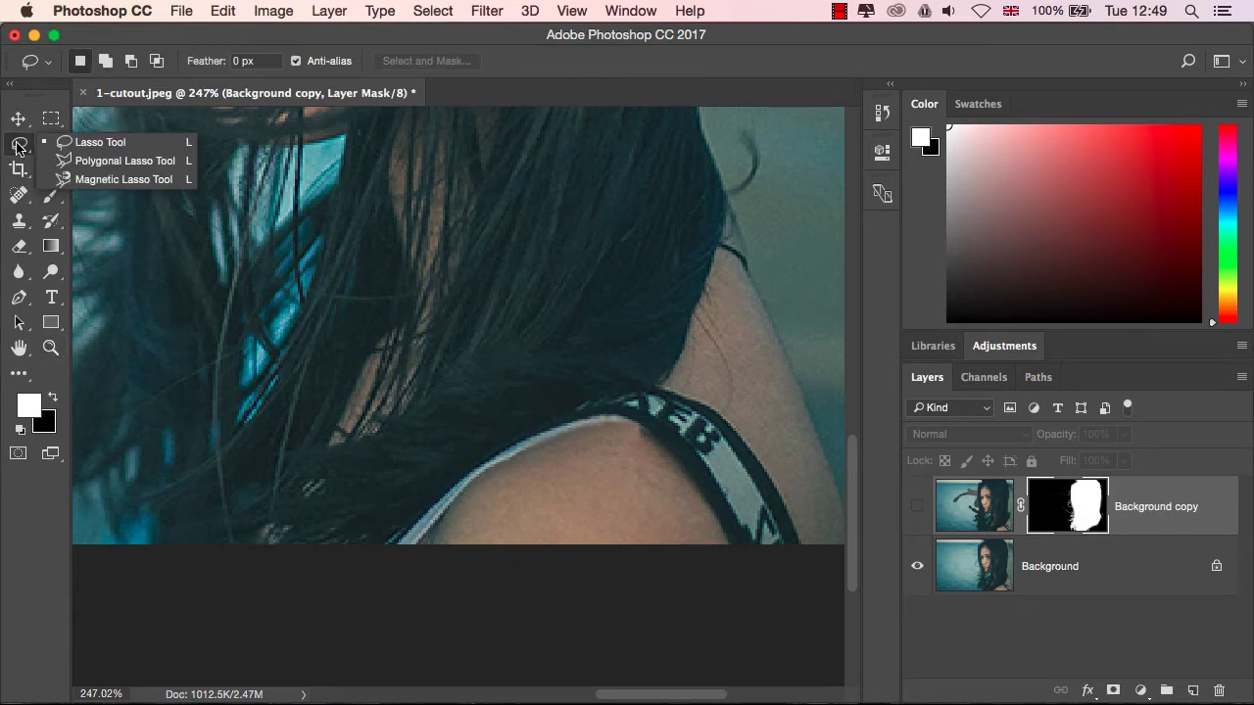
pyautogui.click(86, 161)
pyautogui.click(357, 581)
pyautogui.click(400, 530)
pyautogui.click(431, 506)
pyautogui.click(448, 490)
pyautogui.click(472, 472)
pyautogui.click(496, 458)
pyautogui.click(519, 442)
pyautogui.click(548, 419)
# Step: Close the polygon up the right hair edge and back, then show only Background copy
pyautogui.click(602, 399)
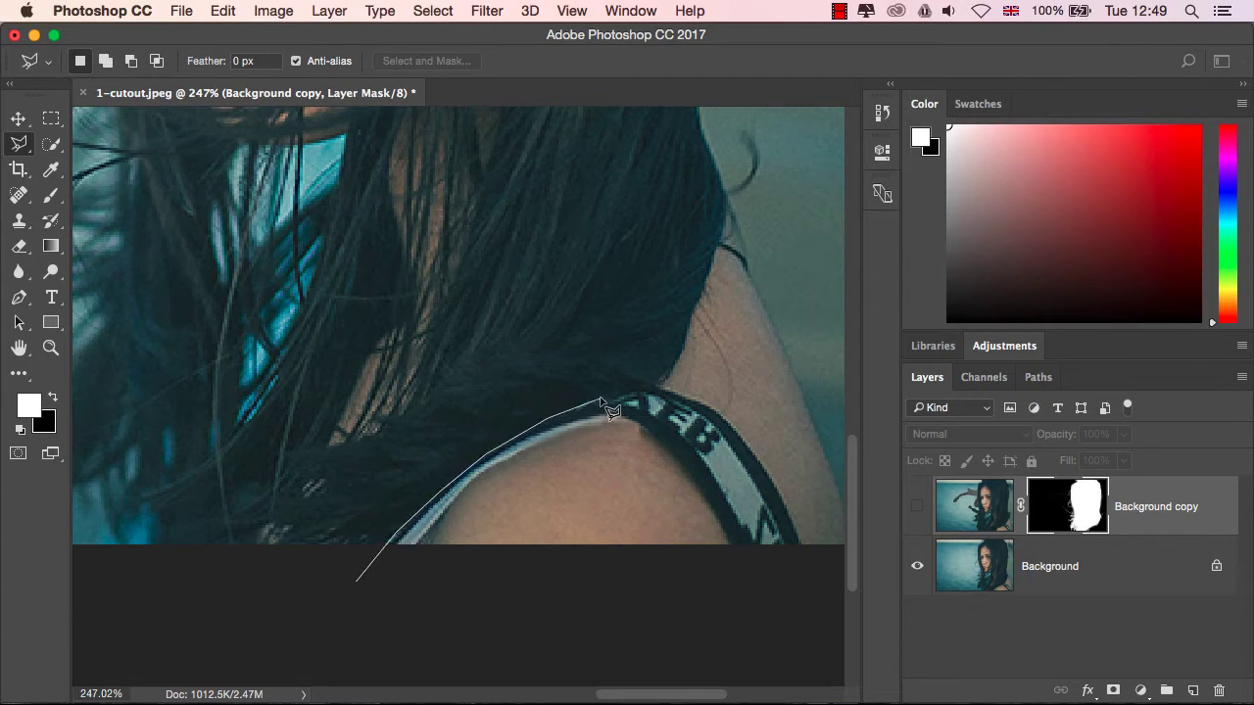
pyautogui.click(662, 387)
pyautogui.click(718, 258)
pyautogui.click(727, 203)
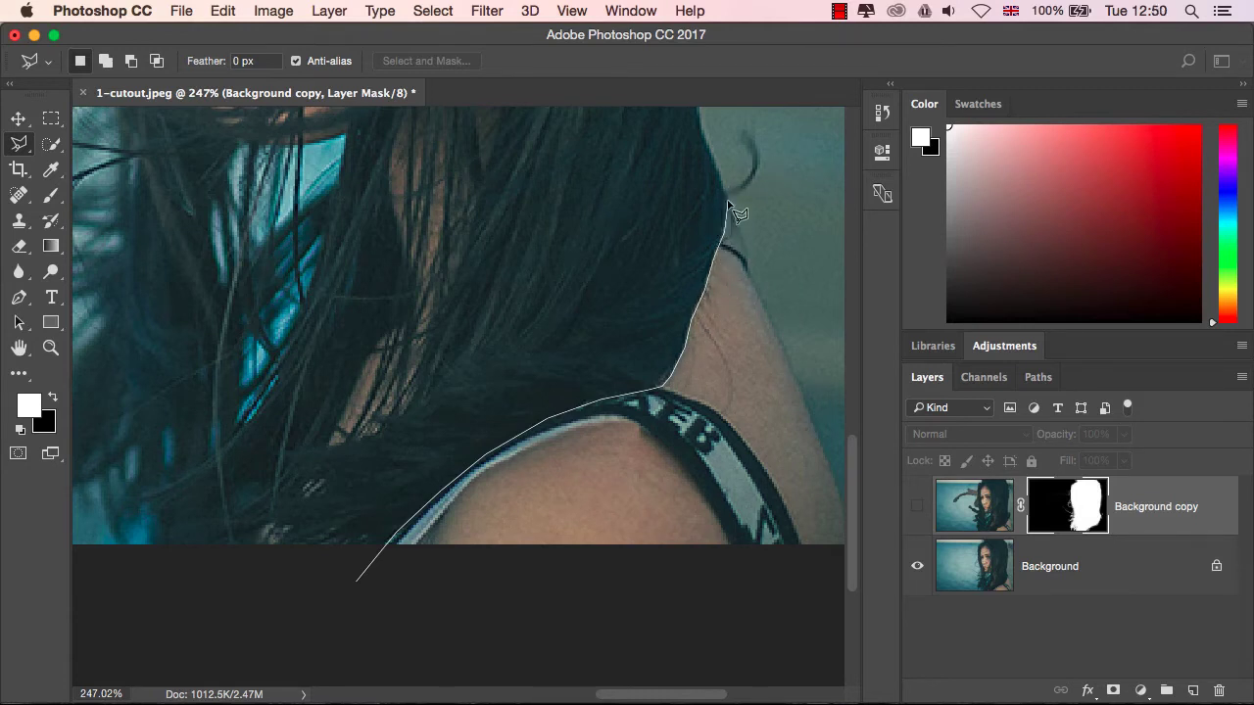
pyautogui.click(477, 269)
pyautogui.click(290, 404)
pyautogui.doubleClick(226, 504)
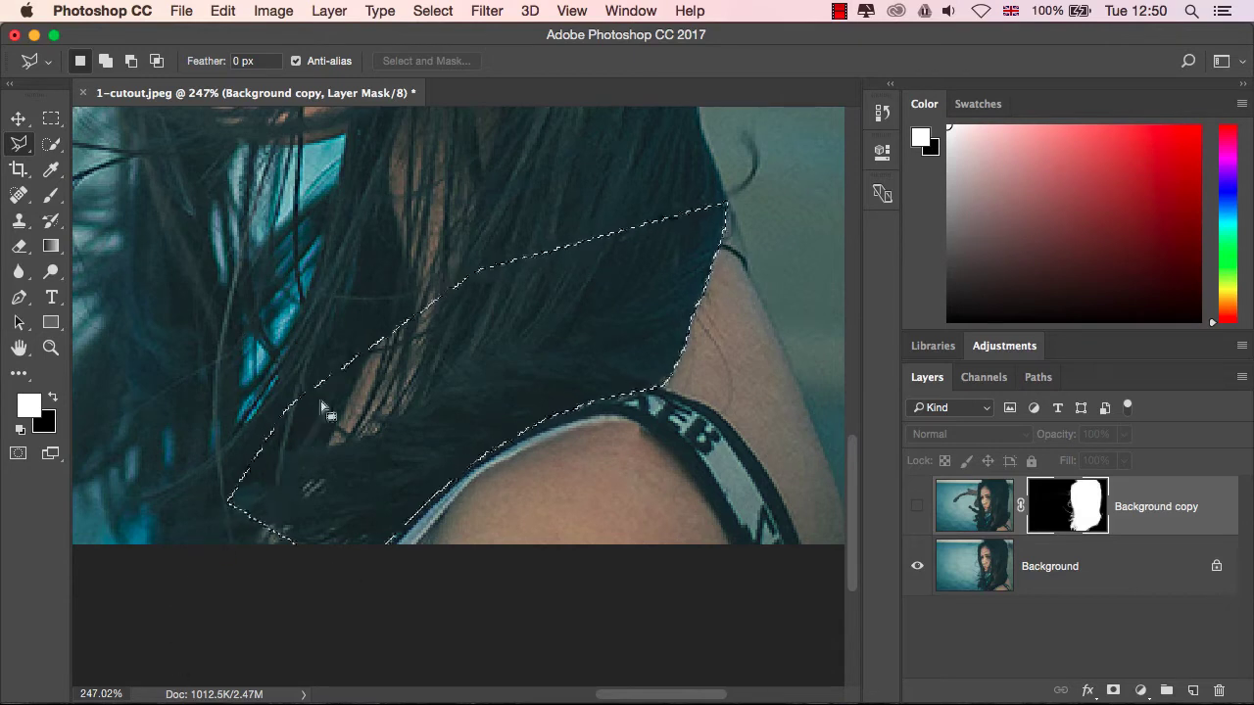
pyautogui.click(918, 507)
pyautogui.click(918, 567)
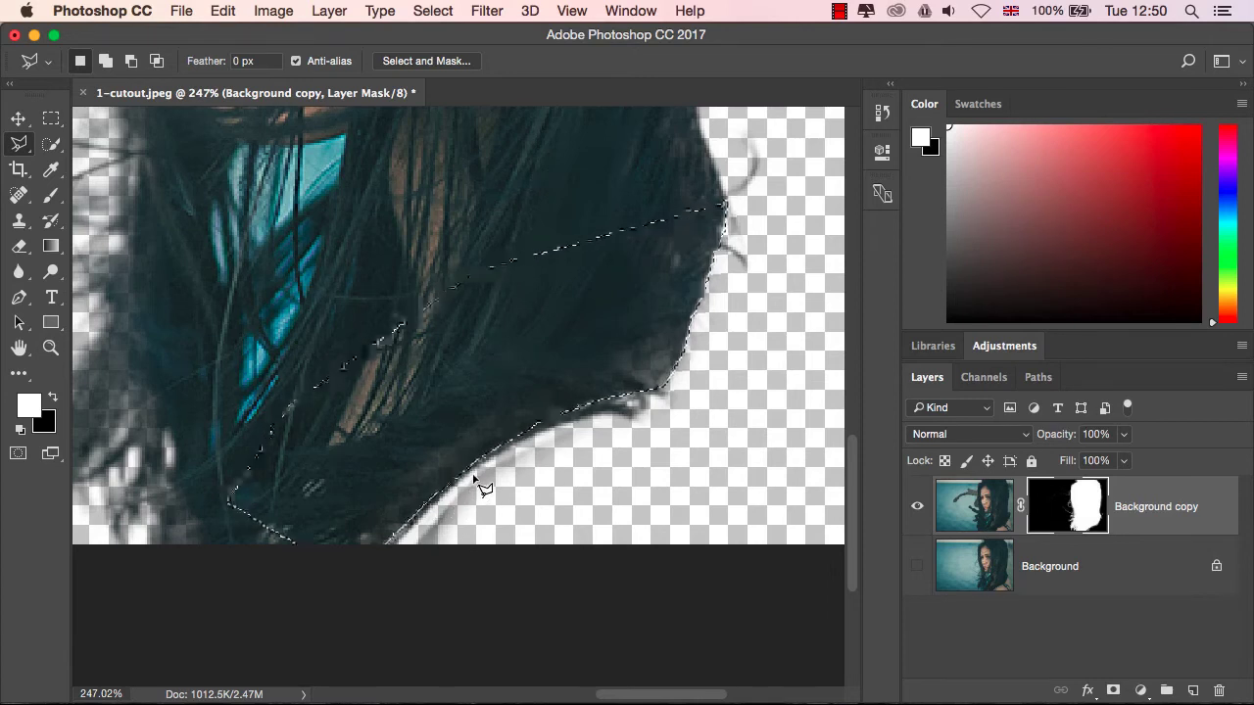
# Step: Target the cutout's layer mask, invert the selection, set black as foreground, and switch to the Move tool
pyautogui.click(52, 197)
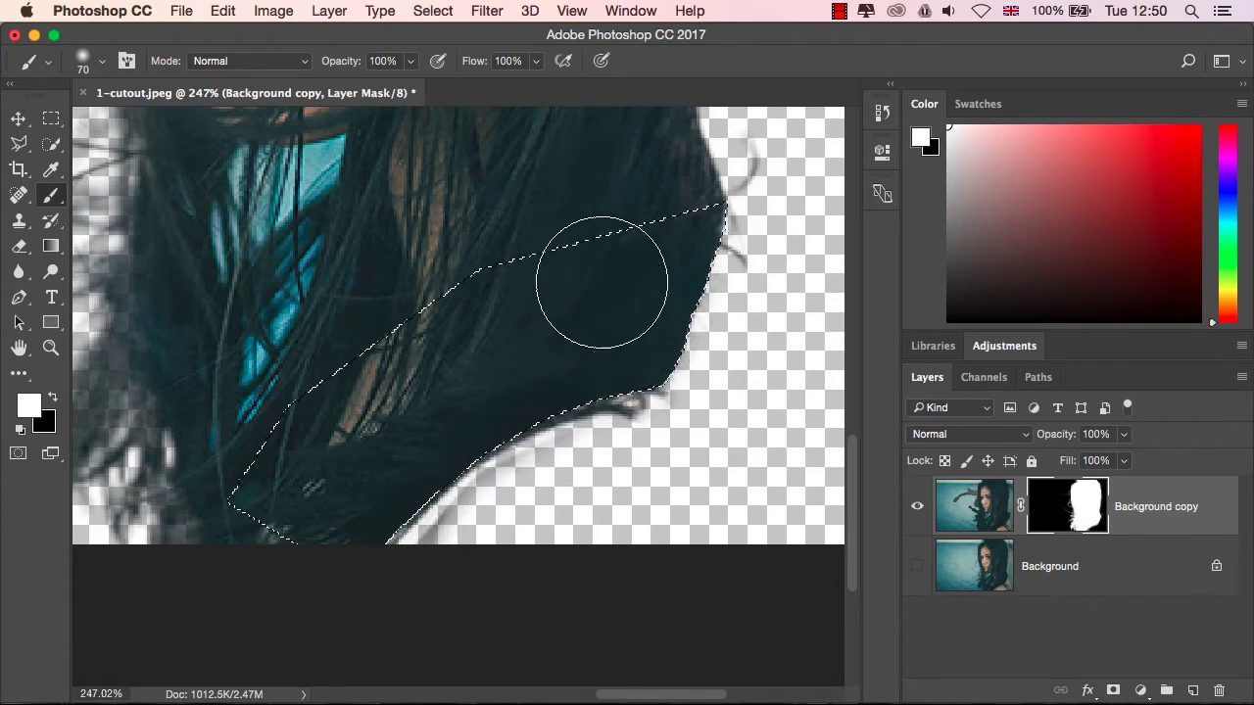
pyautogui.click(434, 10)
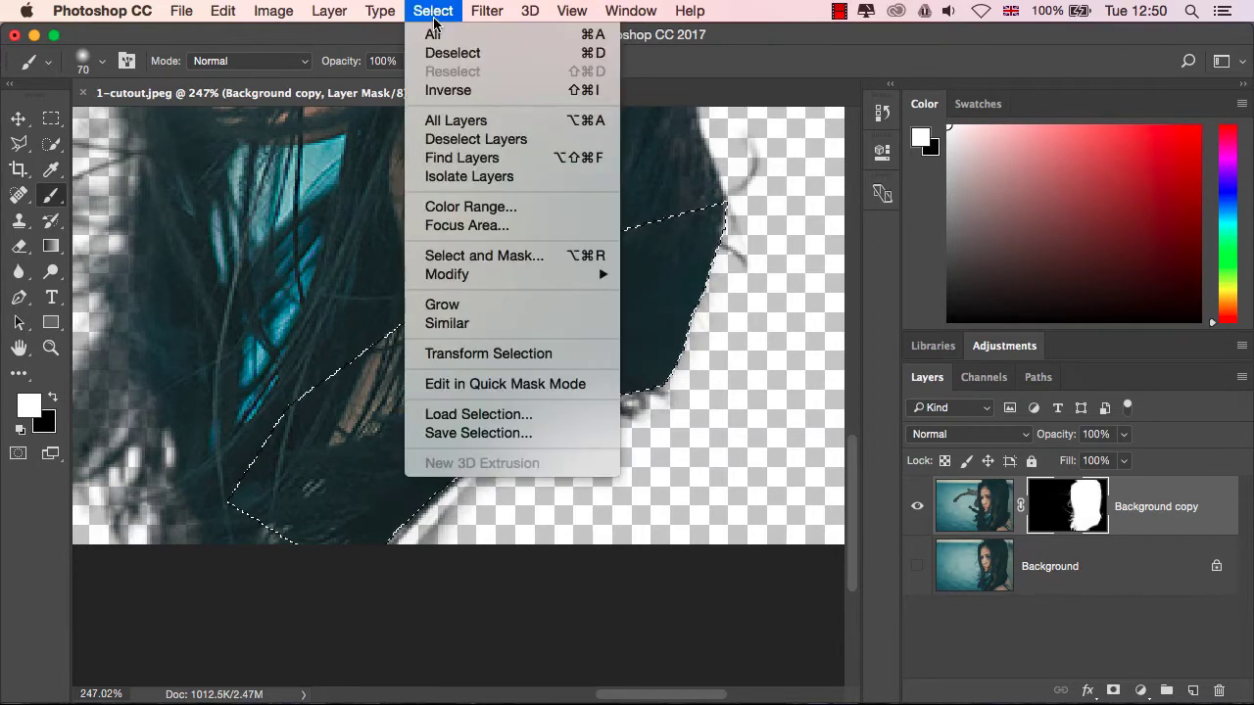
pyautogui.click(450, 91)
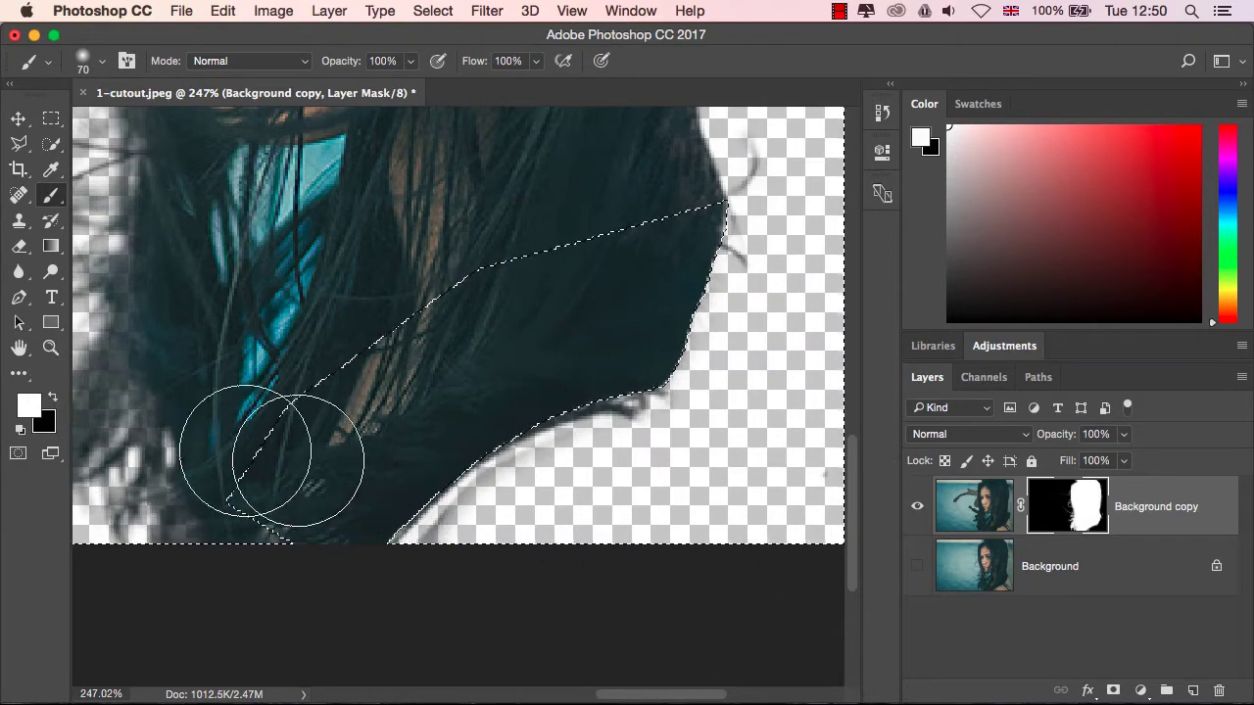
pyautogui.click(55, 398)
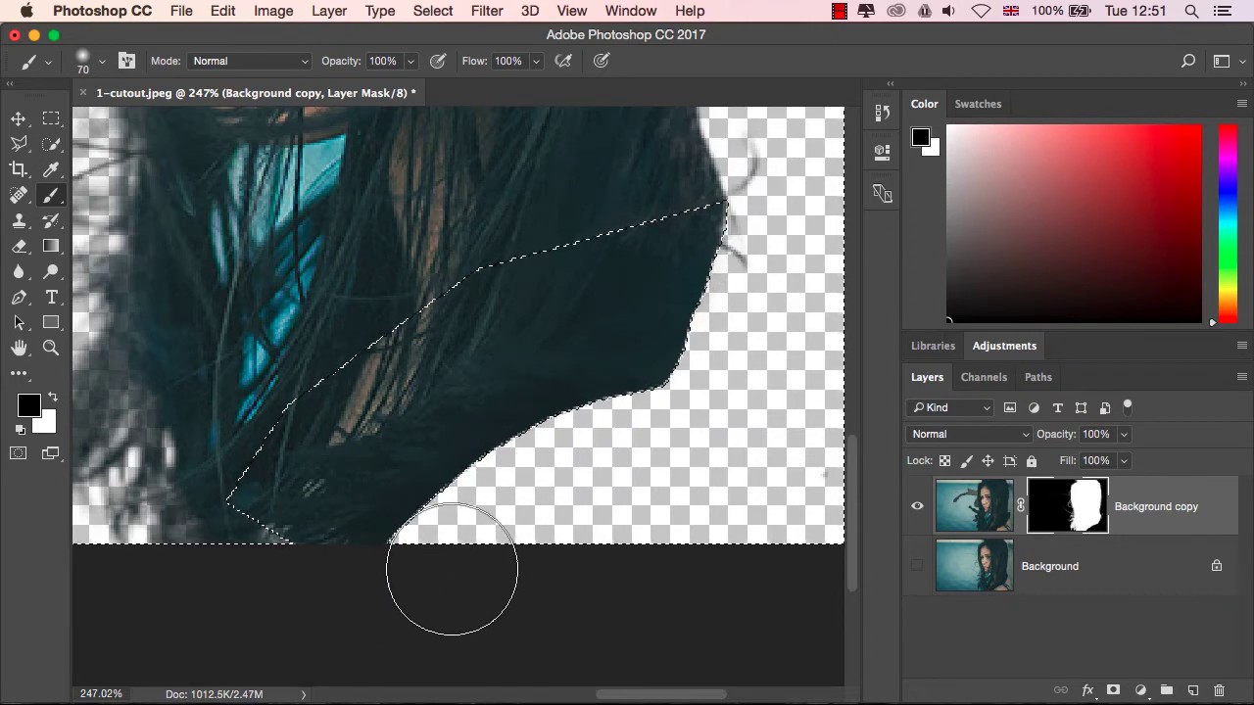
pyautogui.click(18, 122)
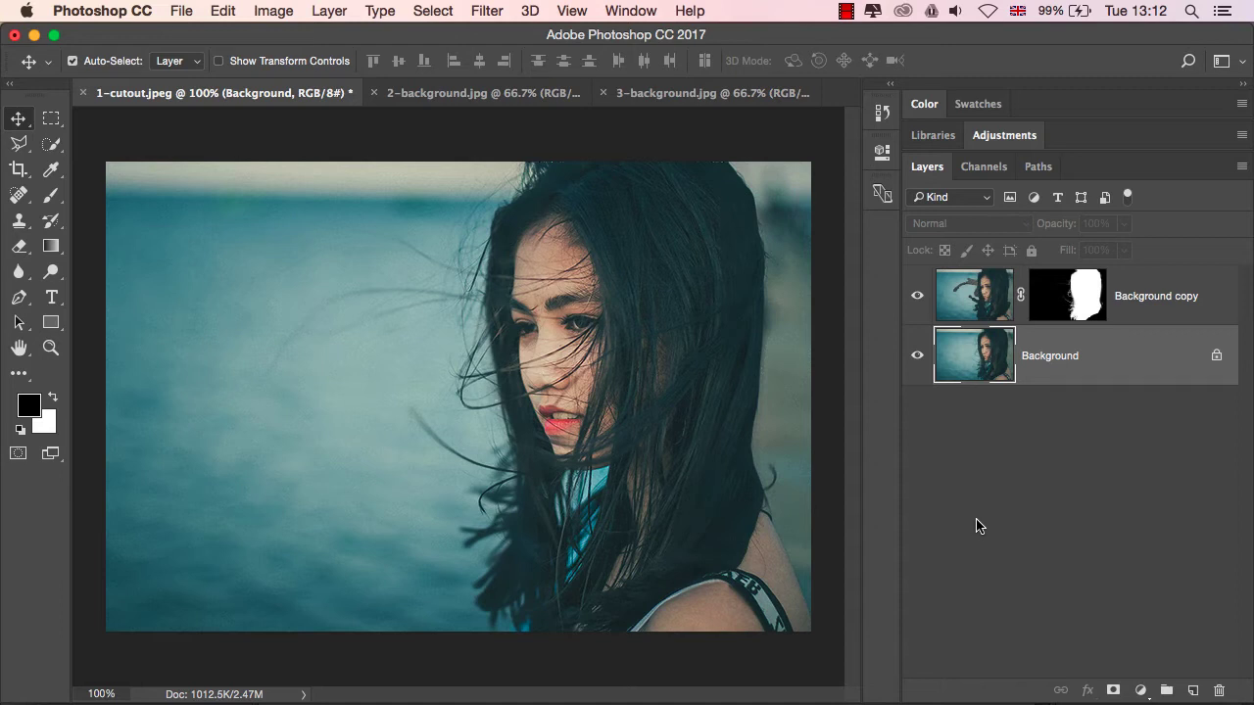
# Step: Place the beach sunset as Layer 1 in 1-cutout.jpeg, duplicate it with Cmd+J, and stack the copy above Background copy
pyautogui.click(466, 93)
pyautogui.click(689, 93)
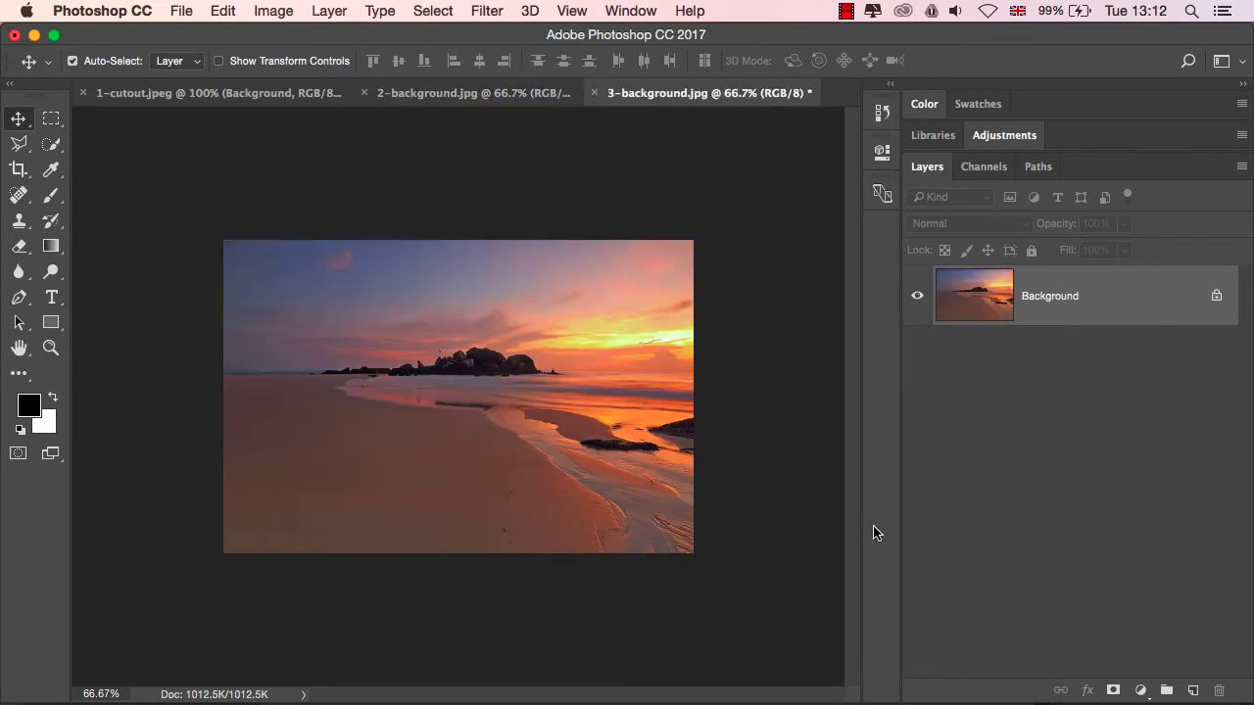
pyautogui.click(471, 93)
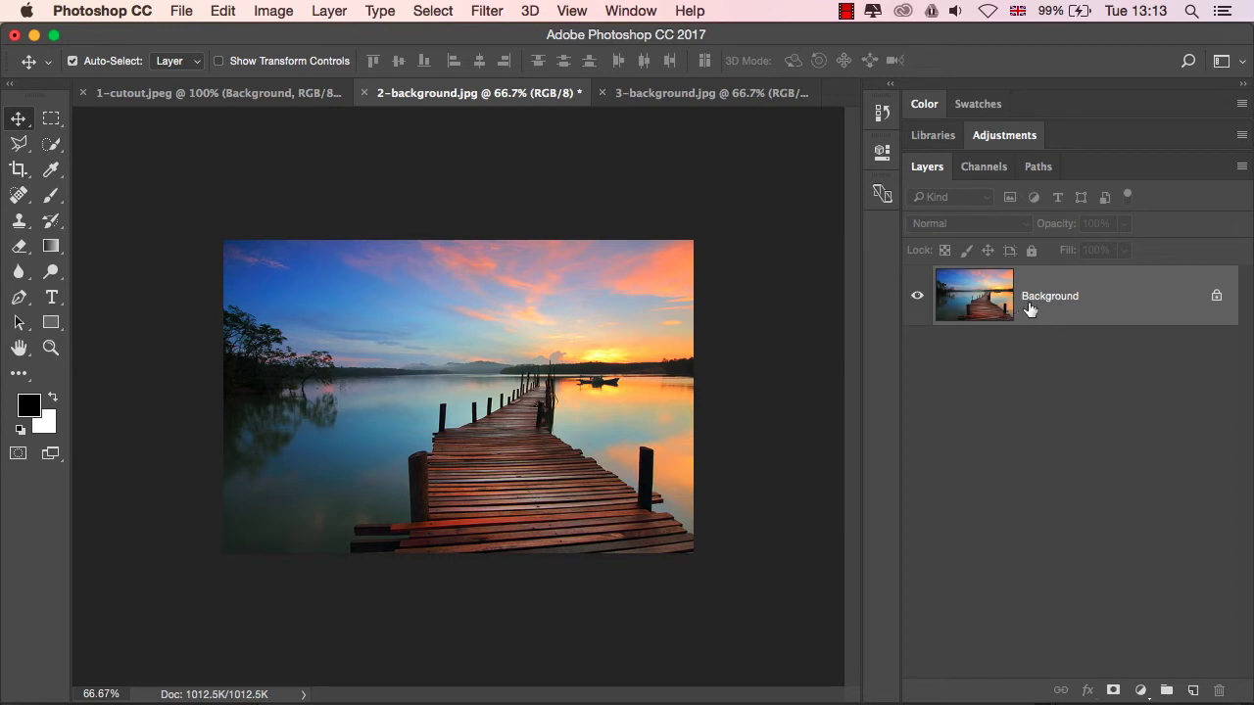
pyautogui.moveTo(1016, 331); pyautogui.dragTo(201, 95)
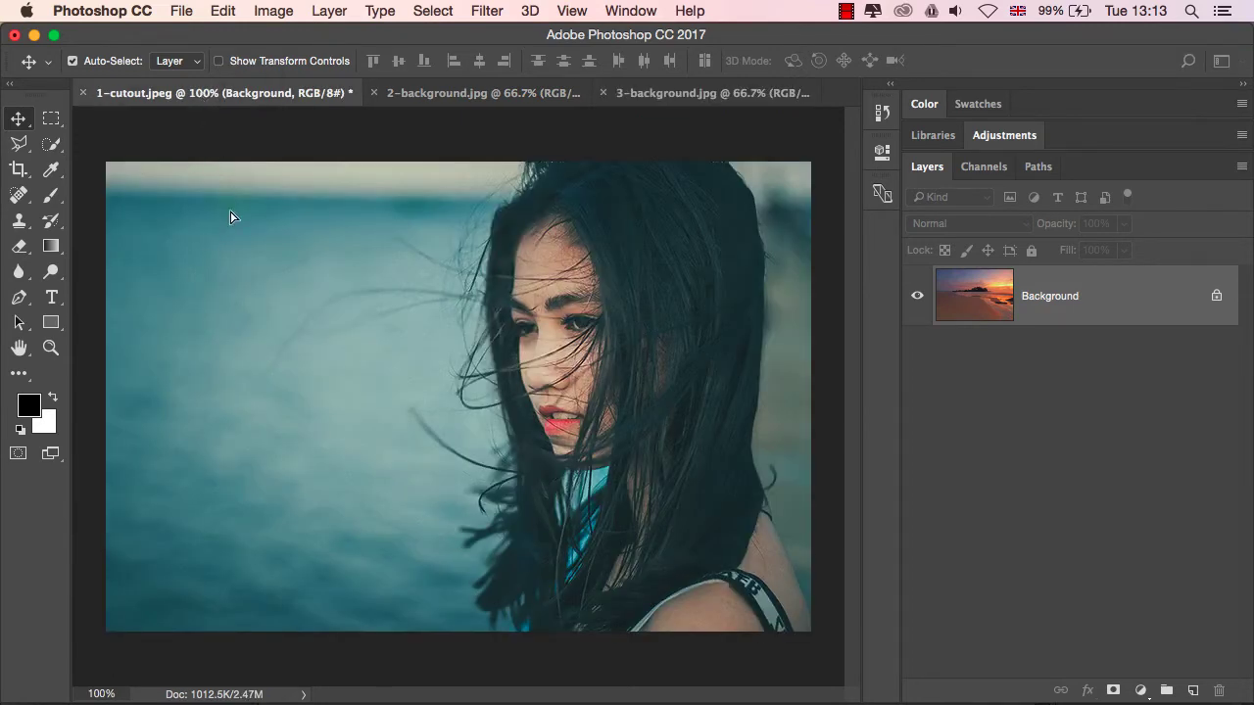
pyautogui.moveTo(221, 220); pyautogui.dragTo(334, 328)
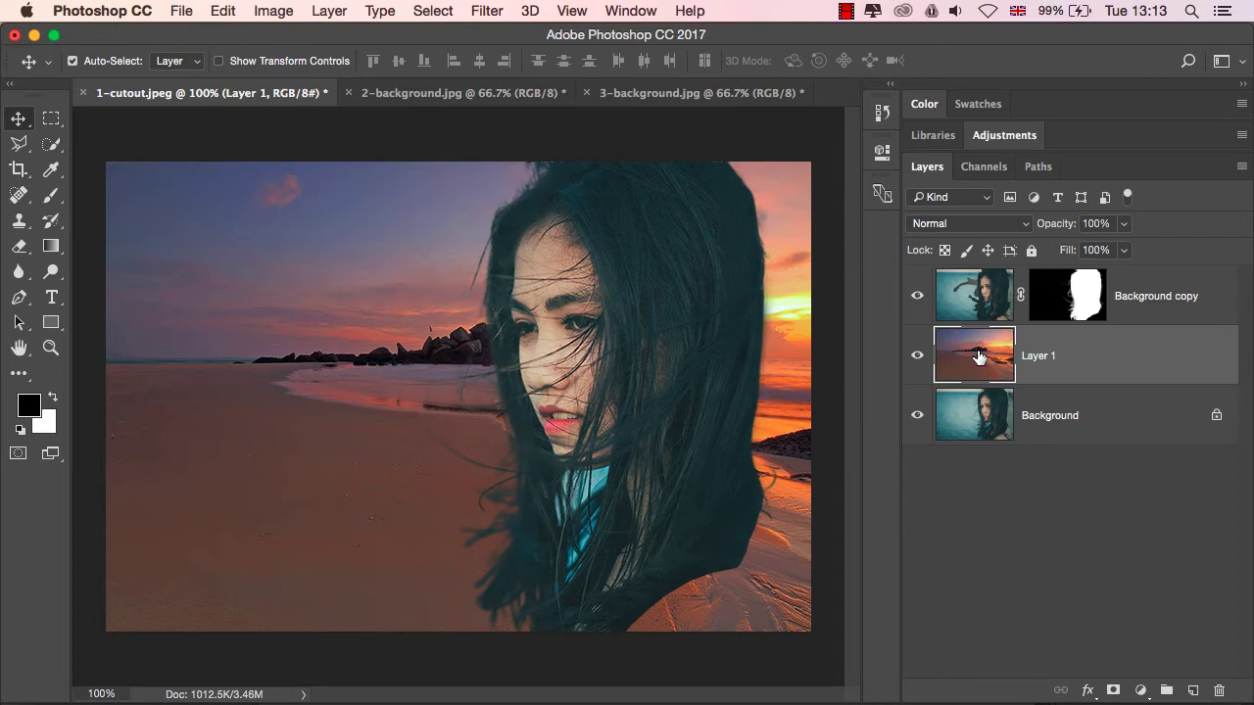
pyautogui.press('super+j')
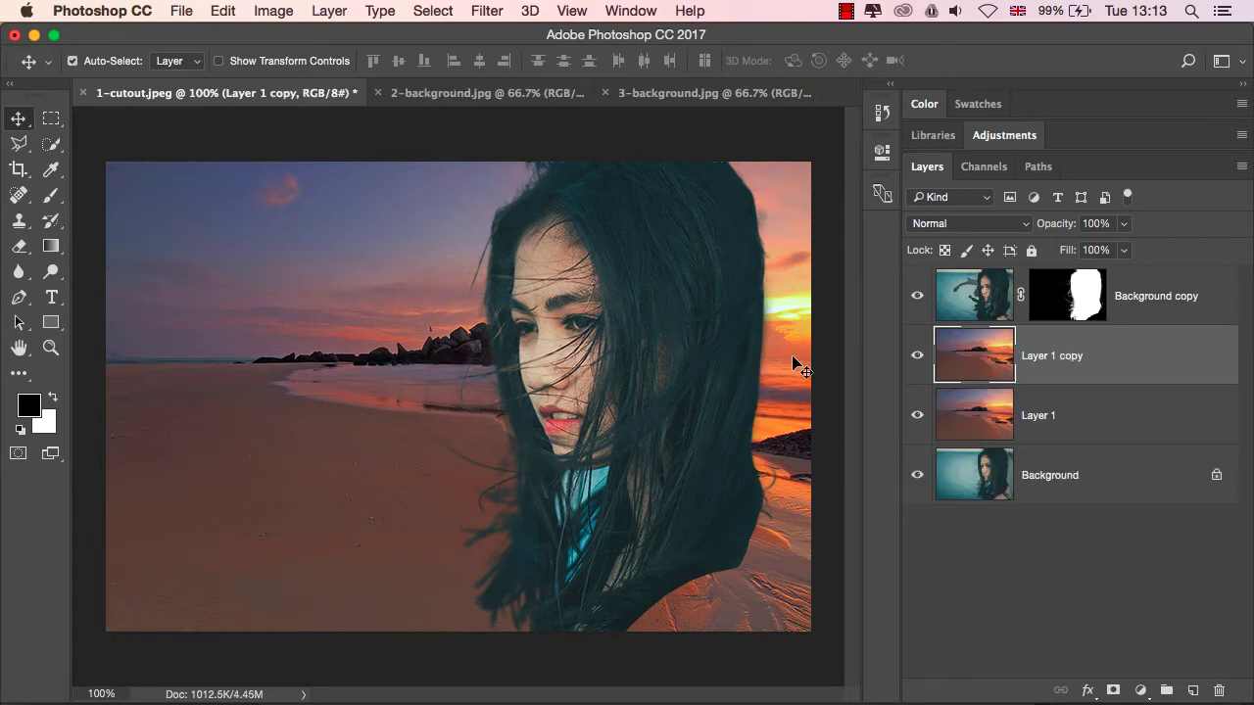
pyautogui.moveTo(966, 361); pyautogui.dragTo(978, 280)
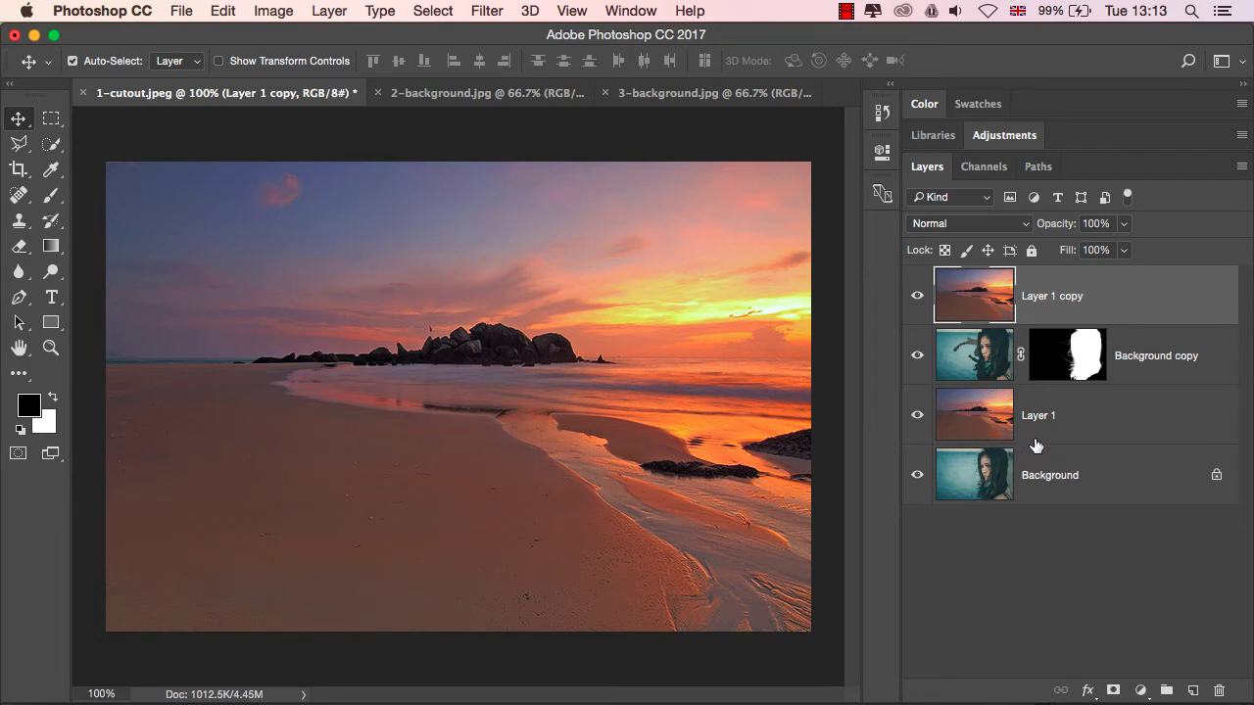
# Step: Bring the pier photo from 2-background.jpg into 1-cutout as Layer 2, fitted to the canvas, above Background
pyautogui.click(490, 100)
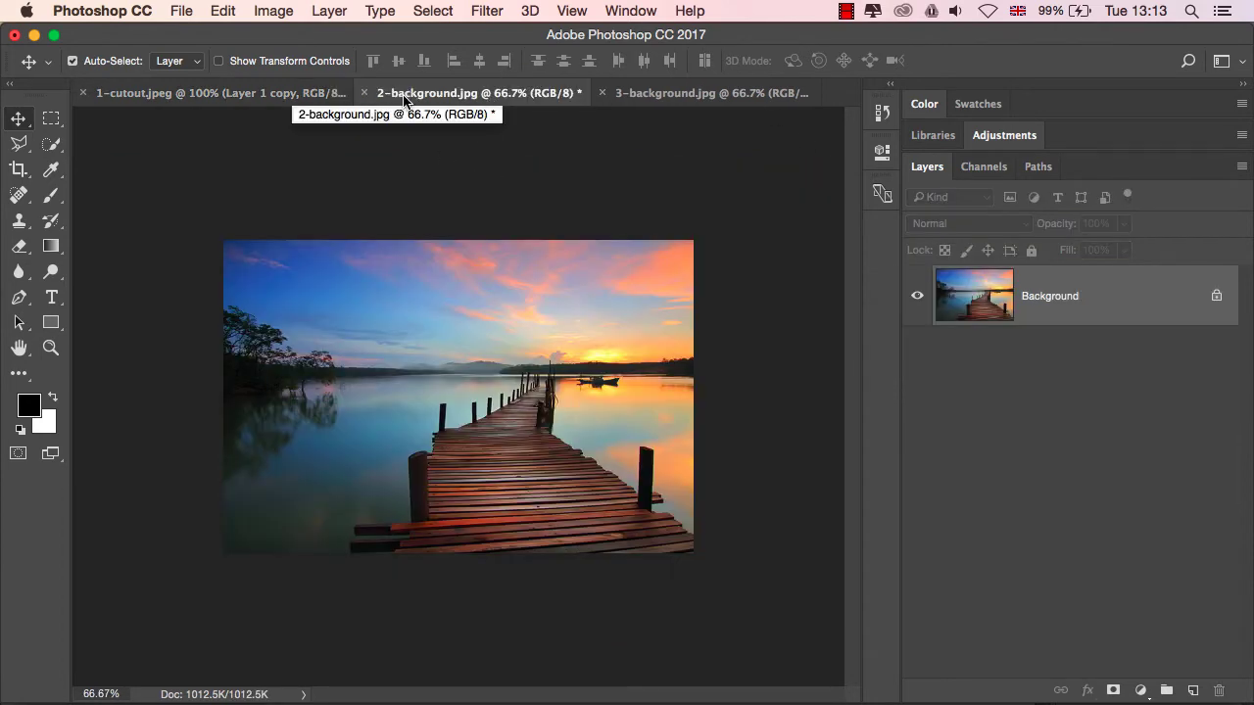
pyautogui.moveTo(286, 272); pyautogui.dragTo(394, 370)
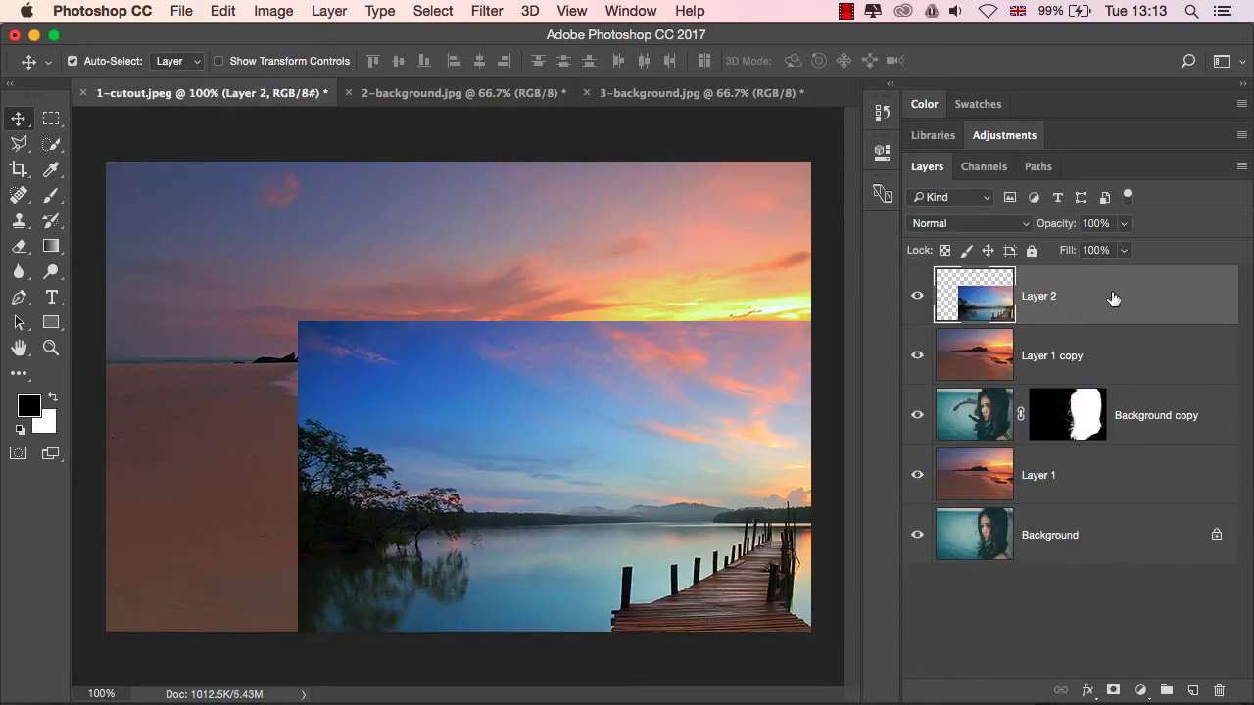
pyautogui.moveTo(666, 397); pyautogui.dragTo(466, 229)
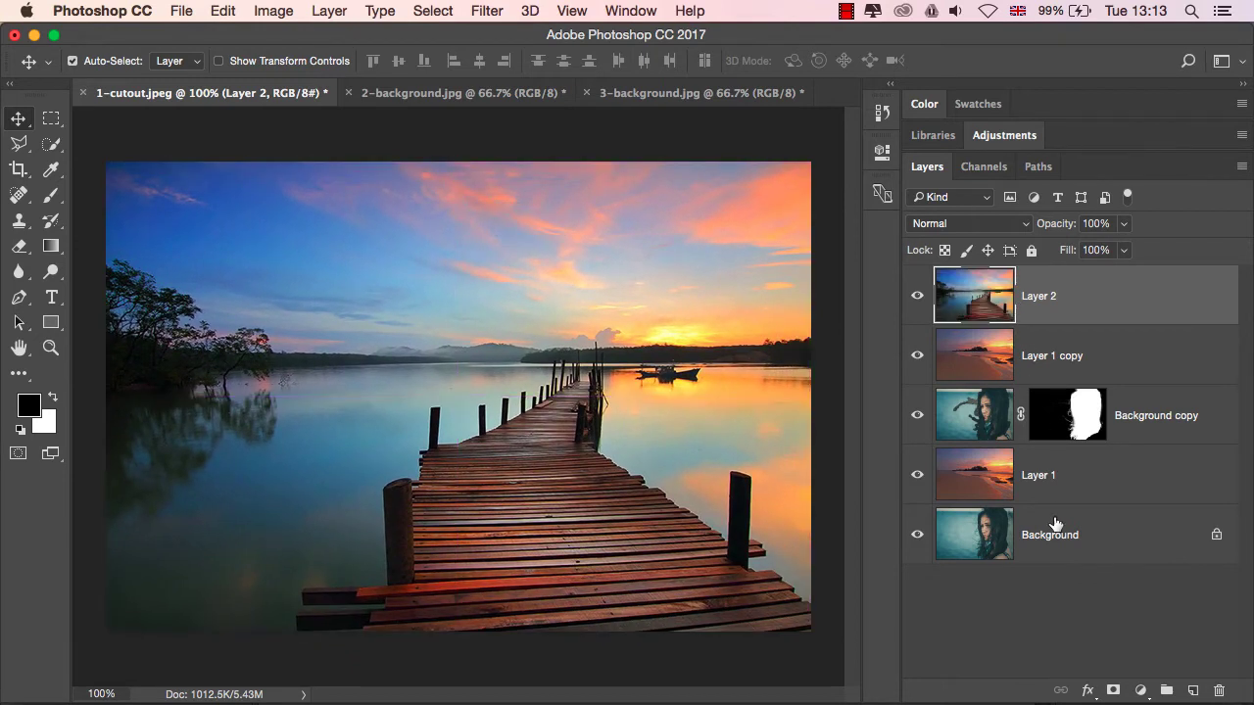
pyautogui.moveTo(1087, 306); pyautogui.dragTo(1063, 499)
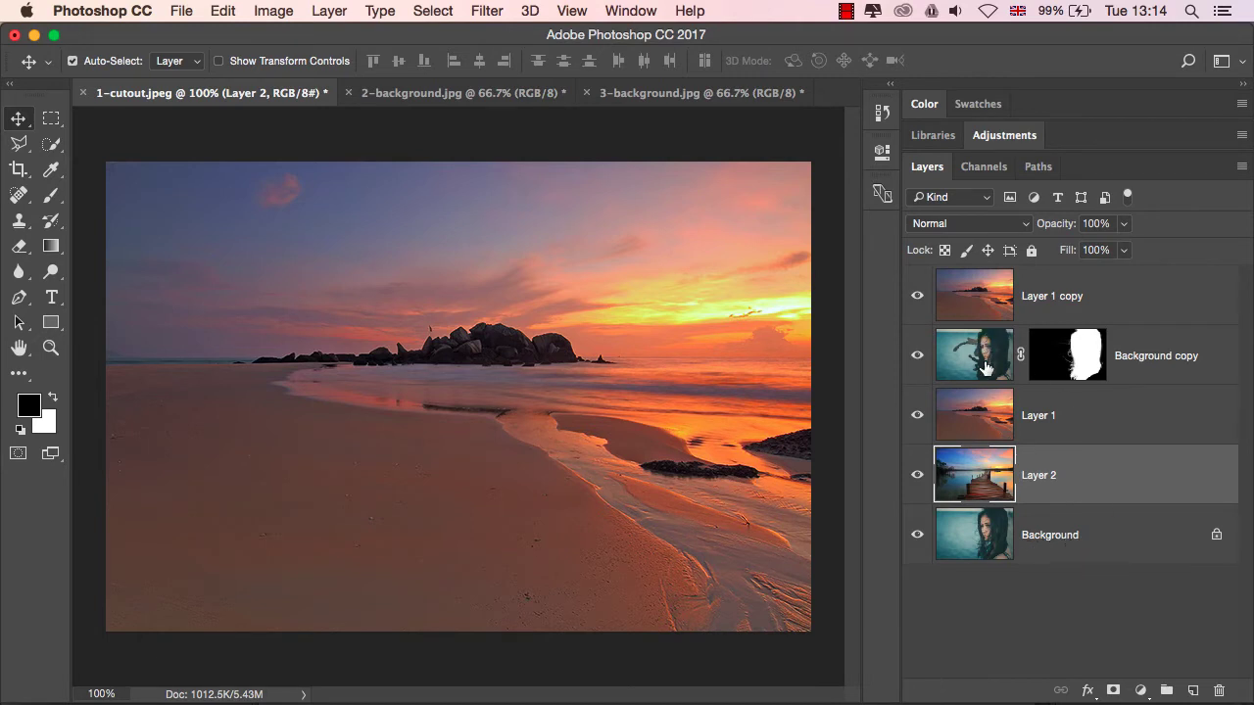
pyautogui.click(1066, 539)
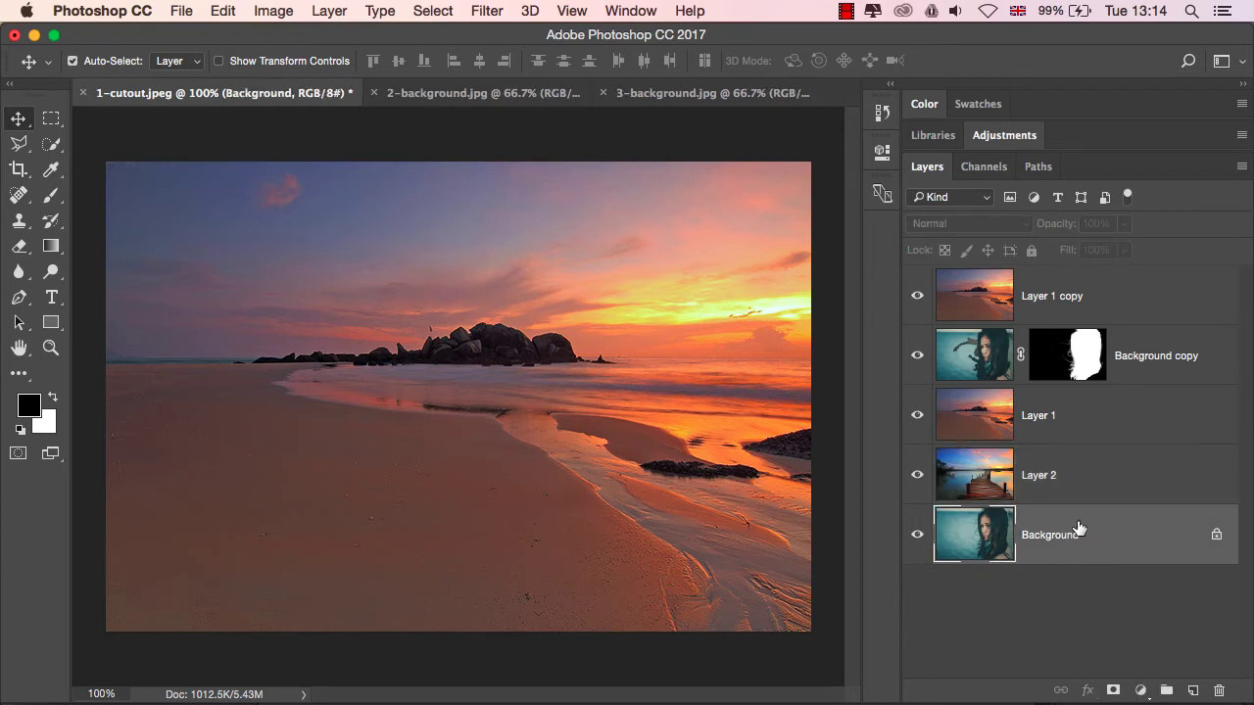
# Step: Delete the original Background layer
pyautogui.press('Delete')
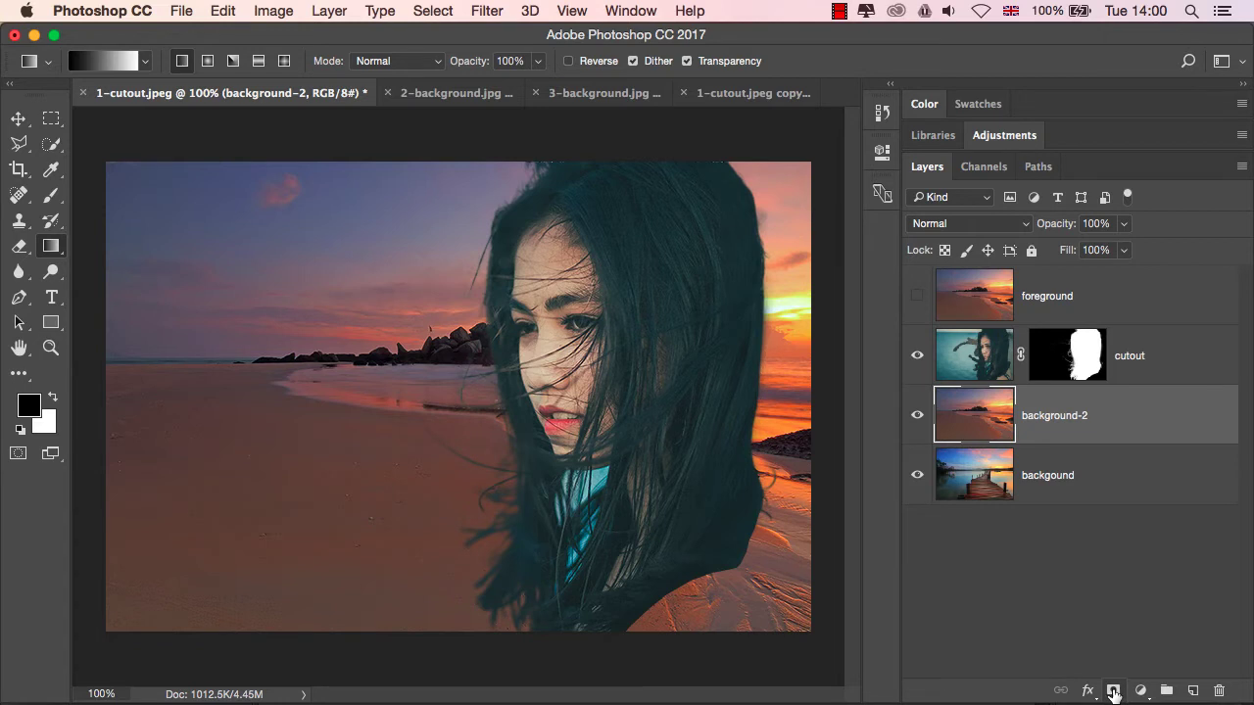
# Step: Give background-2 a layer mask with a gradient running from the face to the right edge
pyautogui.click(1114, 691)
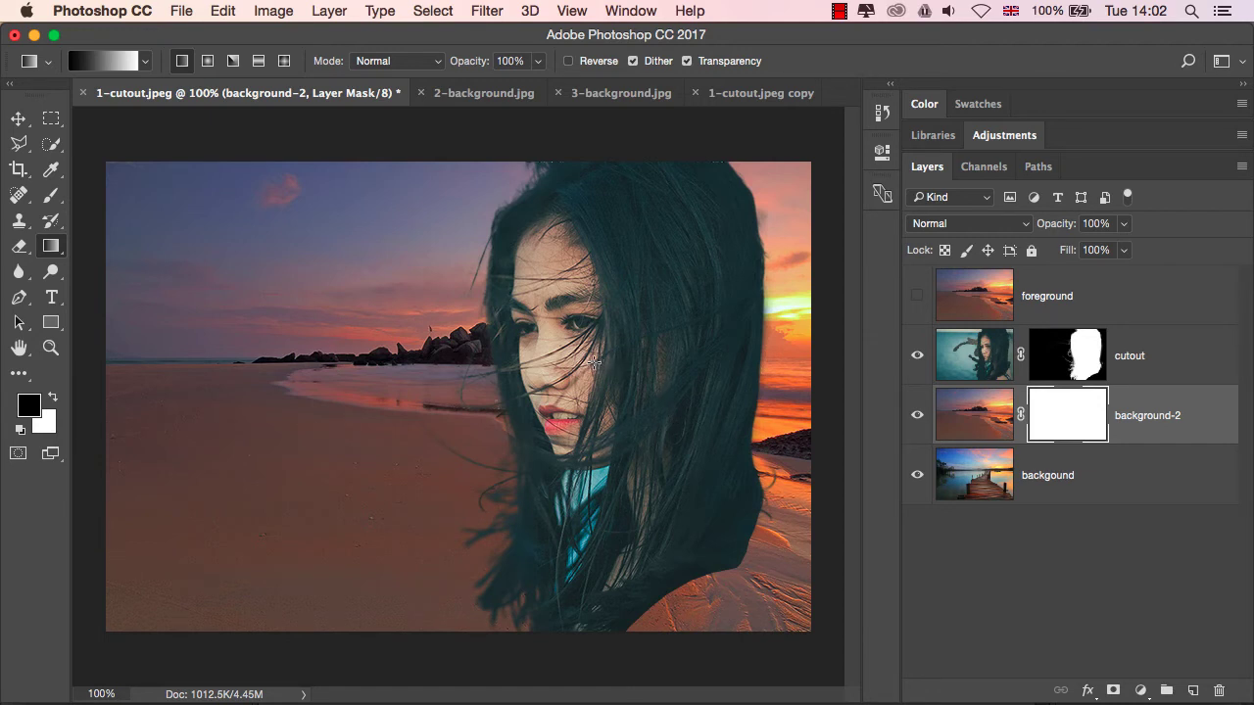
pyautogui.moveTo(595, 363); pyautogui.dragTo(770, 363)
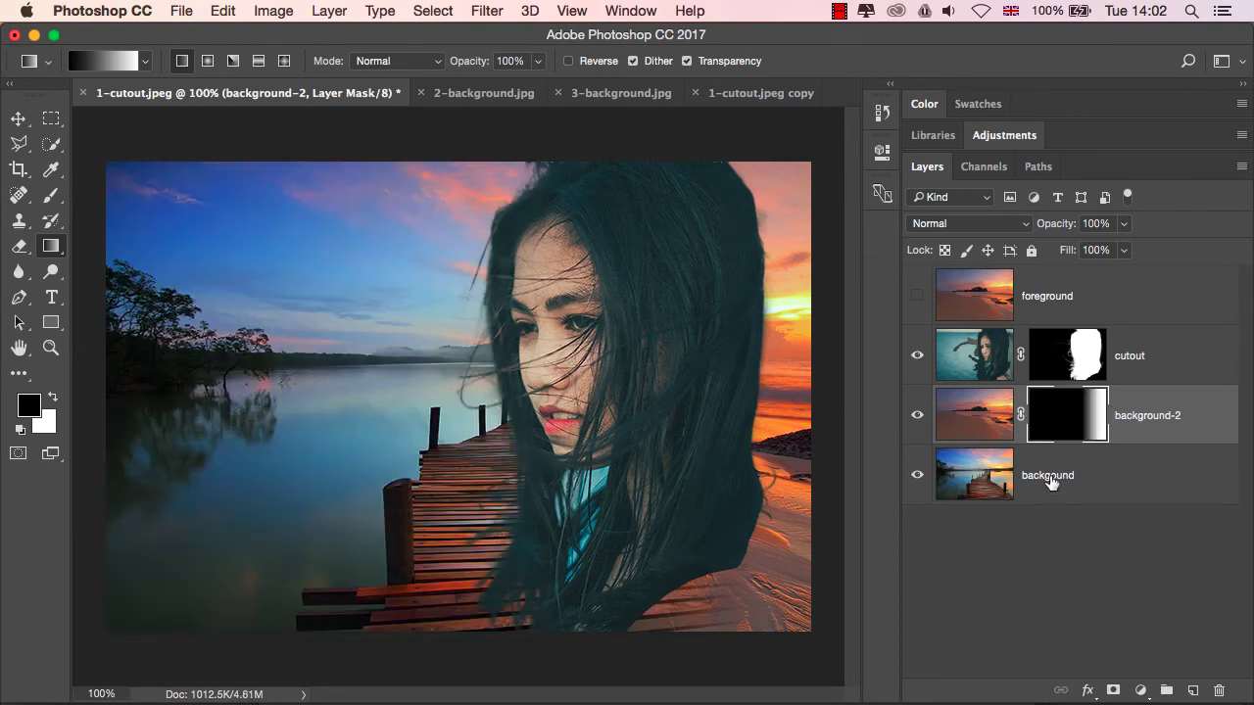
# Step: Check the background blend under the cutout, then make the foreground beach layer visible and active
pyautogui.click(917, 356)
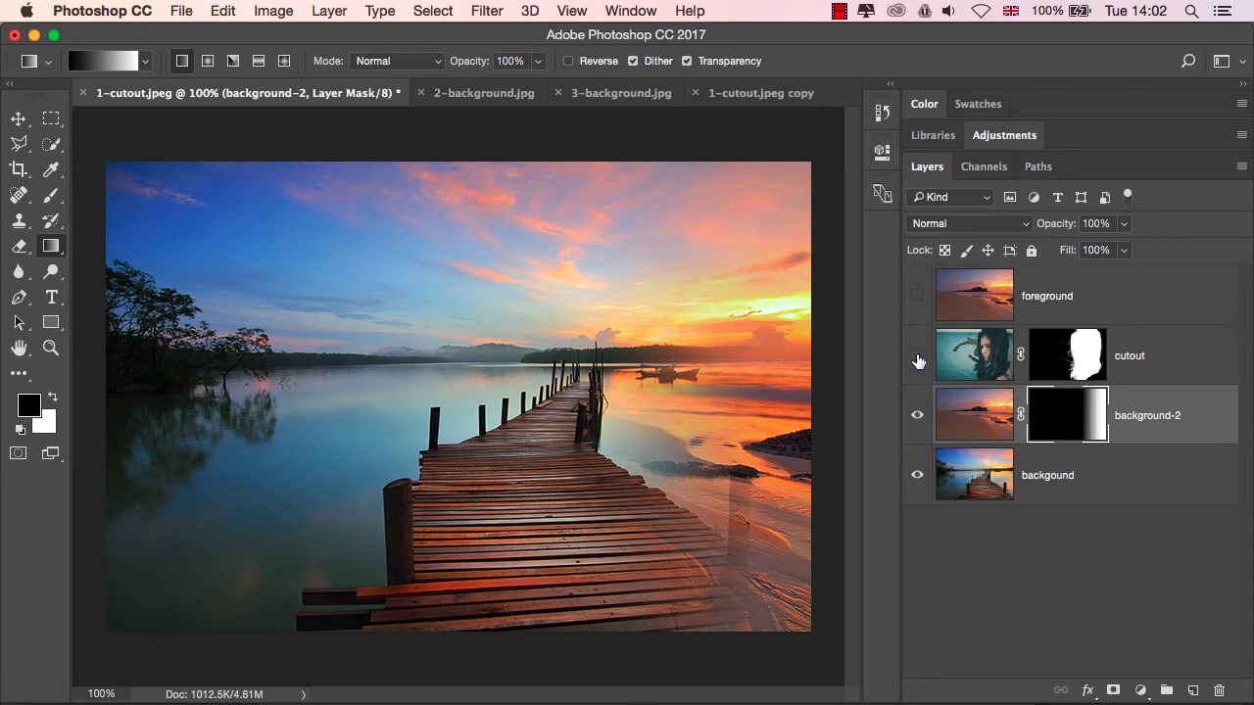
pyautogui.click(917, 358)
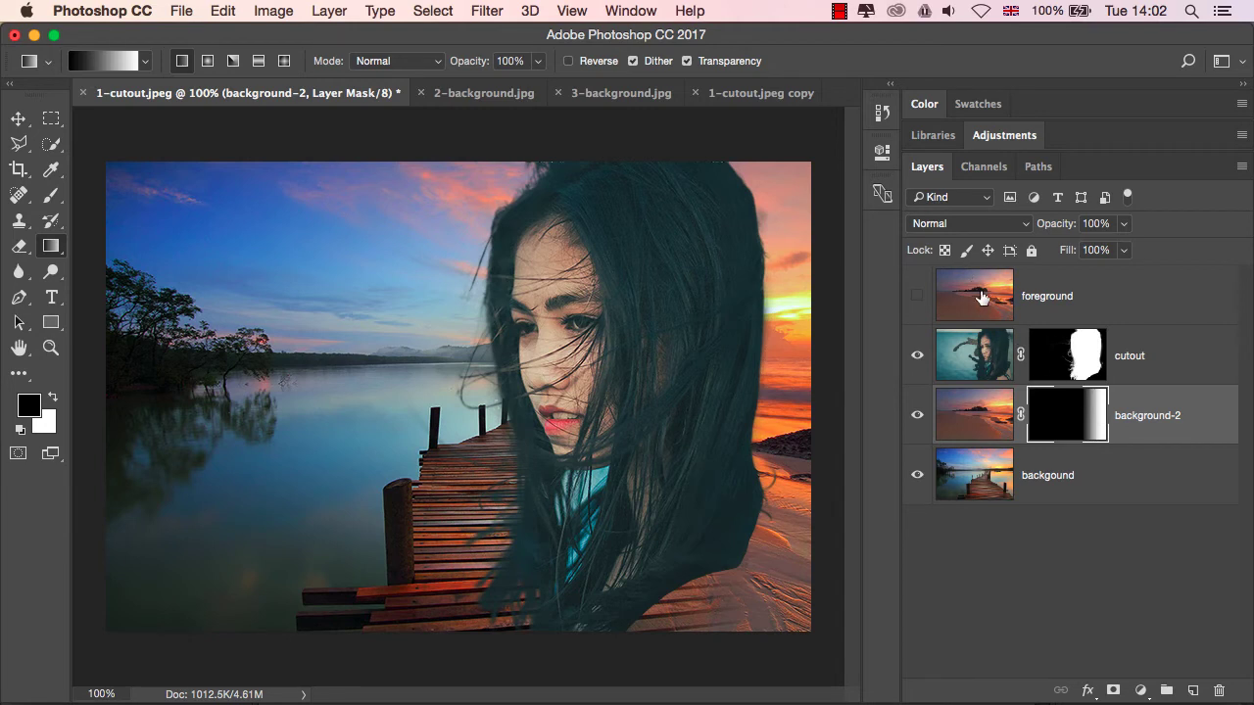
pyautogui.click(917, 296)
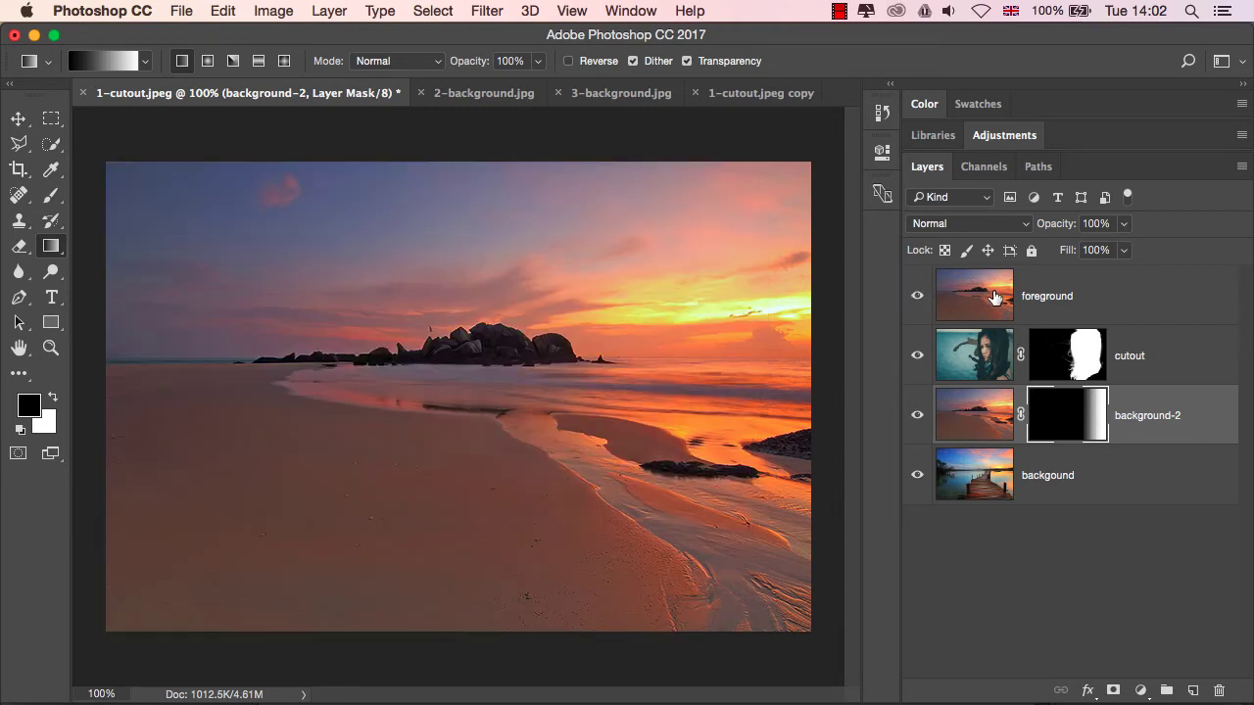
pyautogui.click(988, 361)
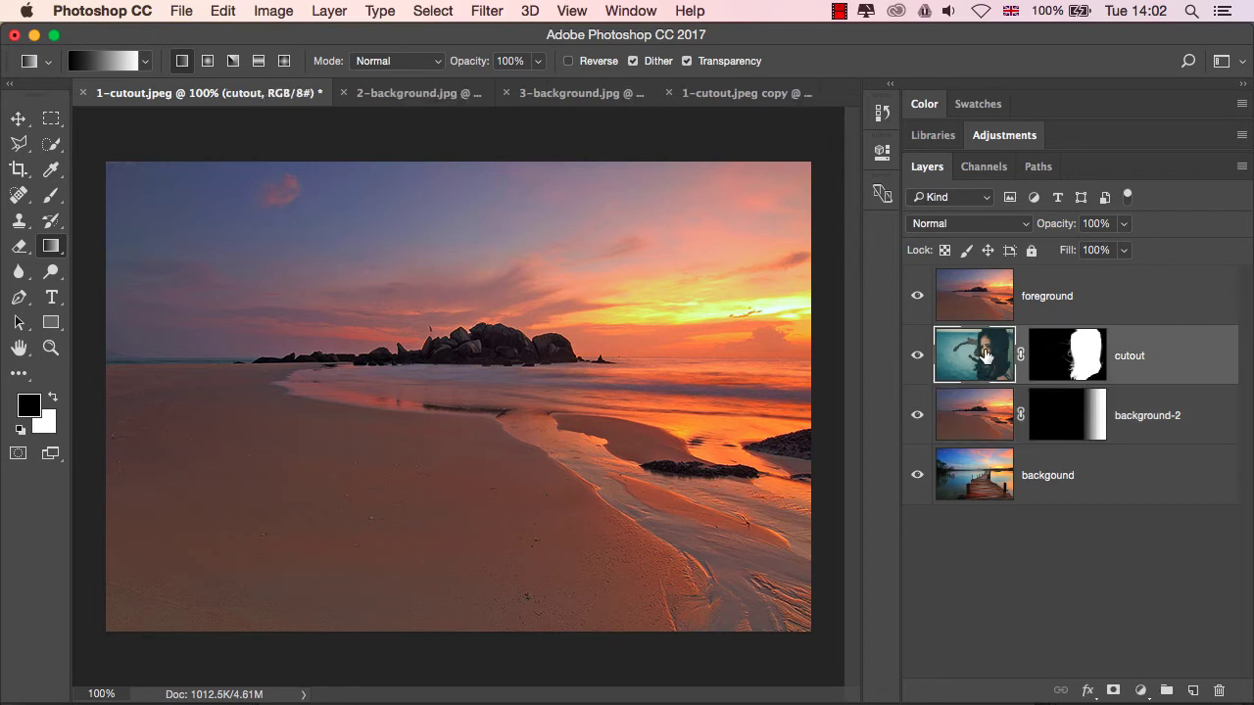
pyautogui.click(991, 298)
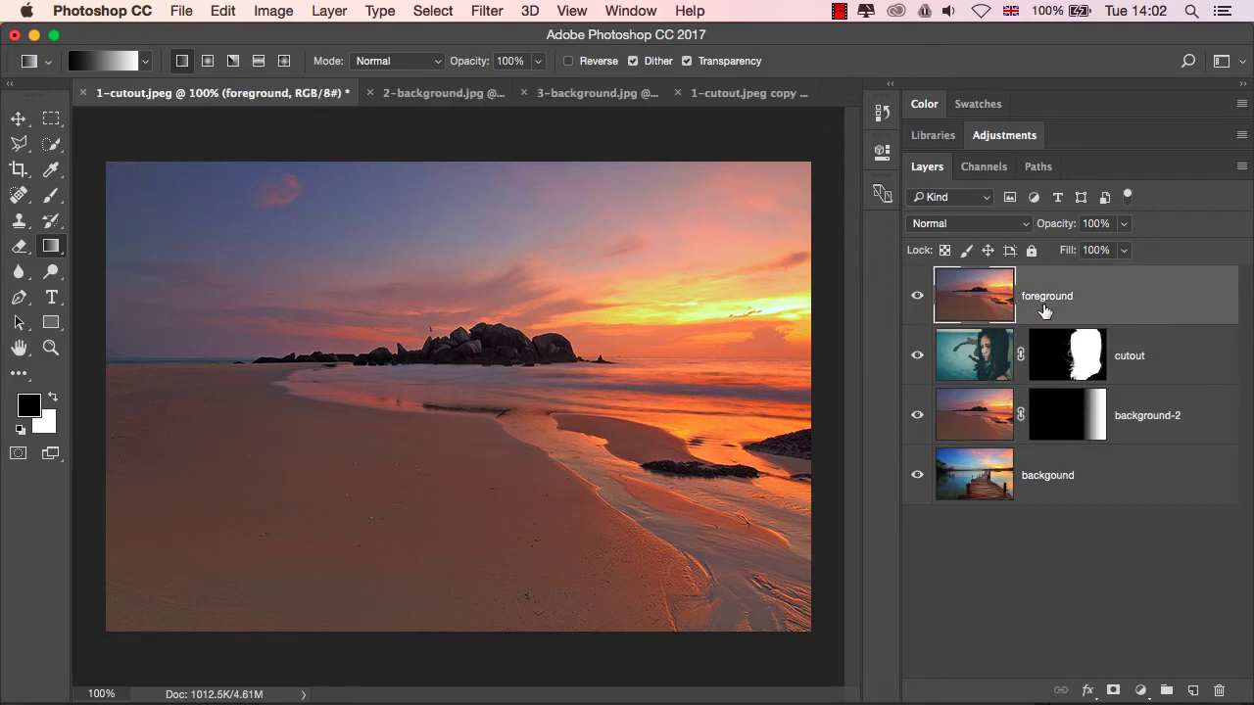
# Step: Mask the foreground layer with a rightward gradient across the face, redrawn until her face shows
pyautogui.click(1115, 688)
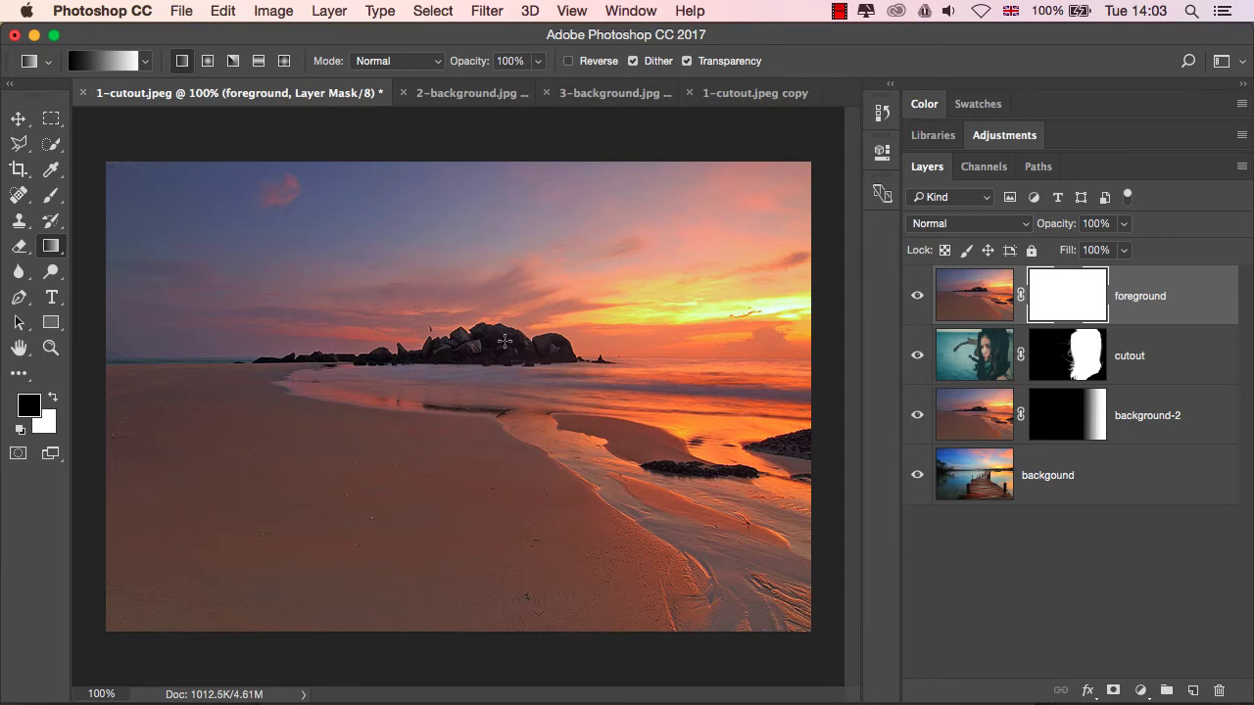
pyautogui.moveTo(504, 340); pyautogui.dragTo(746, 343)
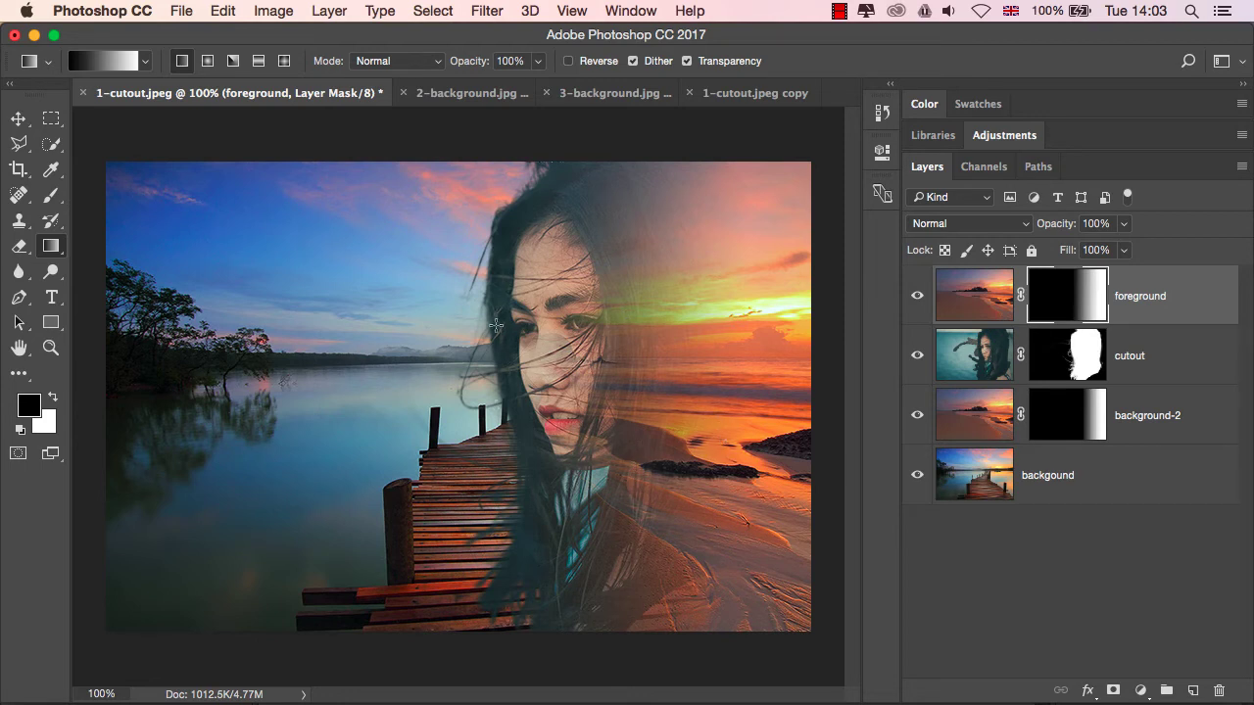
pyautogui.moveTo(495, 325); pyautogui.dragTo(745, 327)
pyautogui.moveTo(433, 316); pyautogui.dragTo(519, 316)
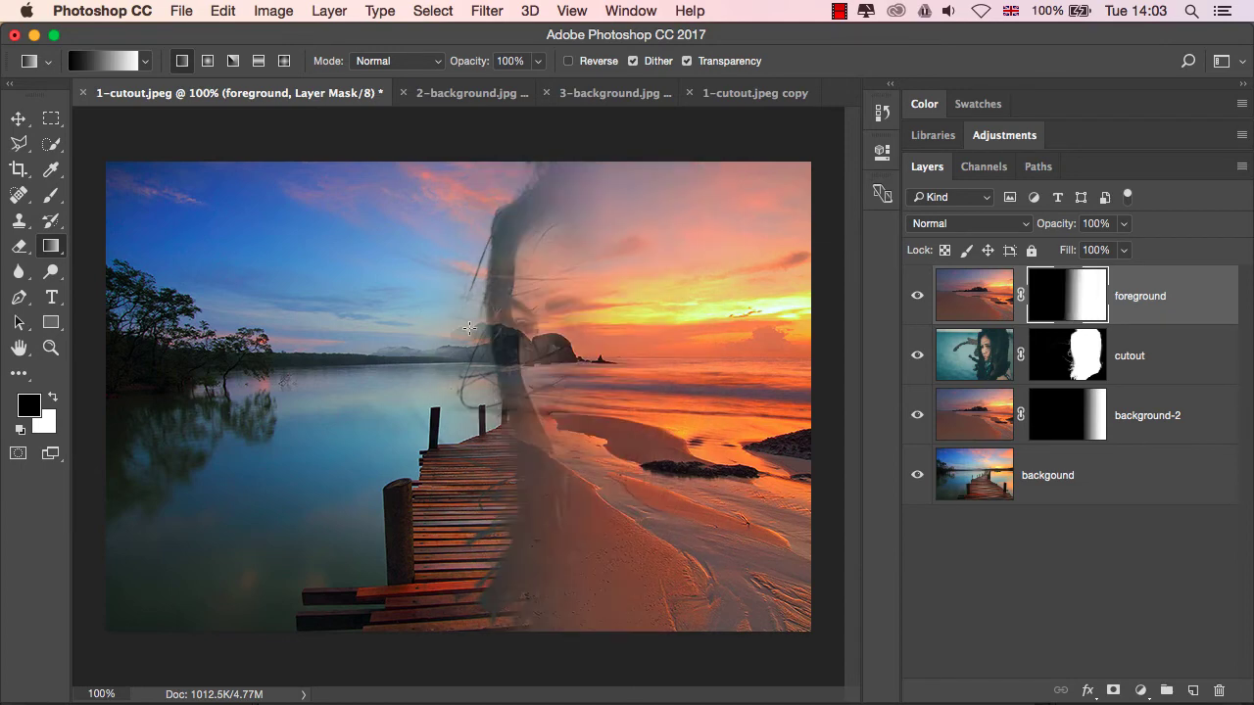
pyautogui.moveTo(443, 320); pyautogui.dragTo(686, 329)
pyautogui.moveTo(591, 314); pyautogui.dragTo(700, 314)
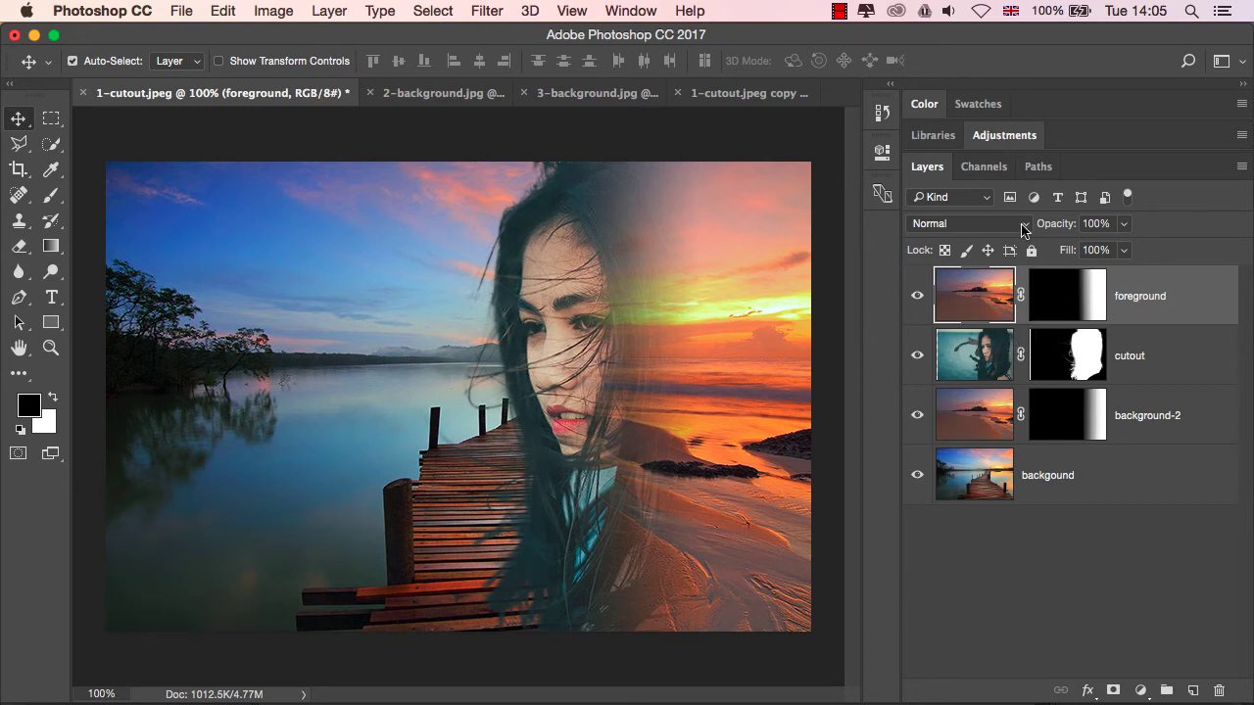
# Step: Add a Levels adjustment above foreground with input levels 21, 0.90 and 231
pyautogui.click(1005, 136)
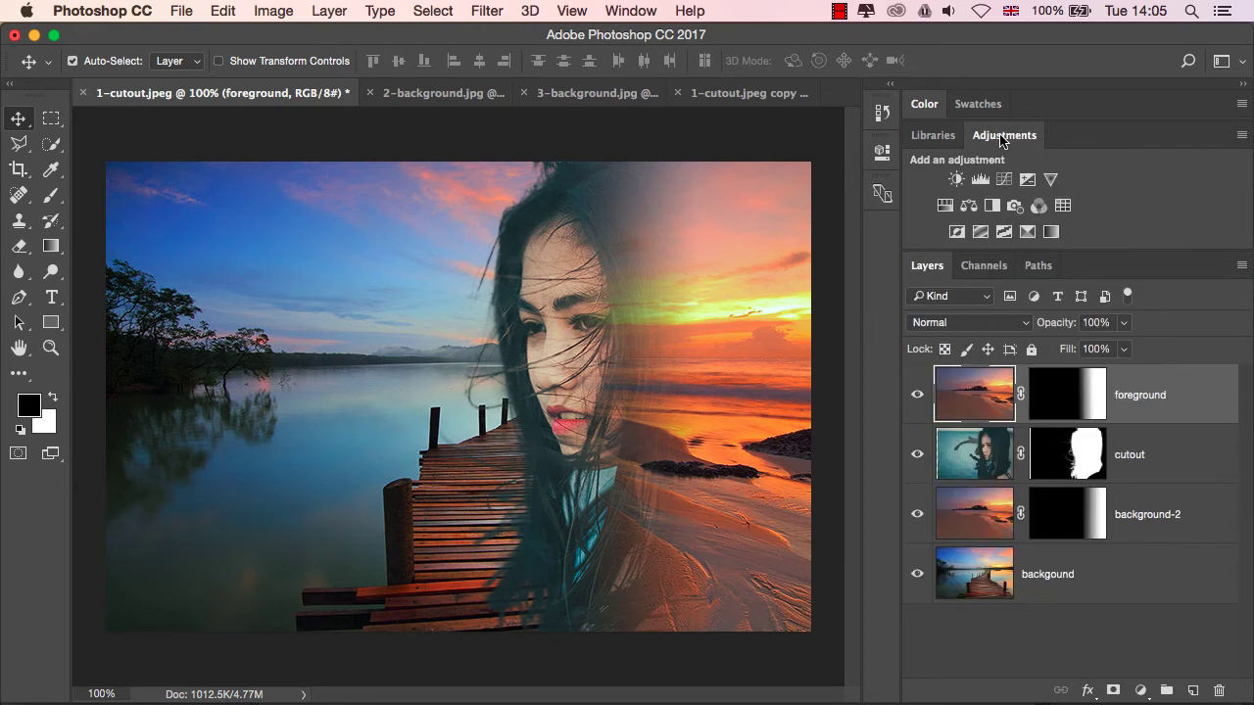
pyautogui.click(980, 180)
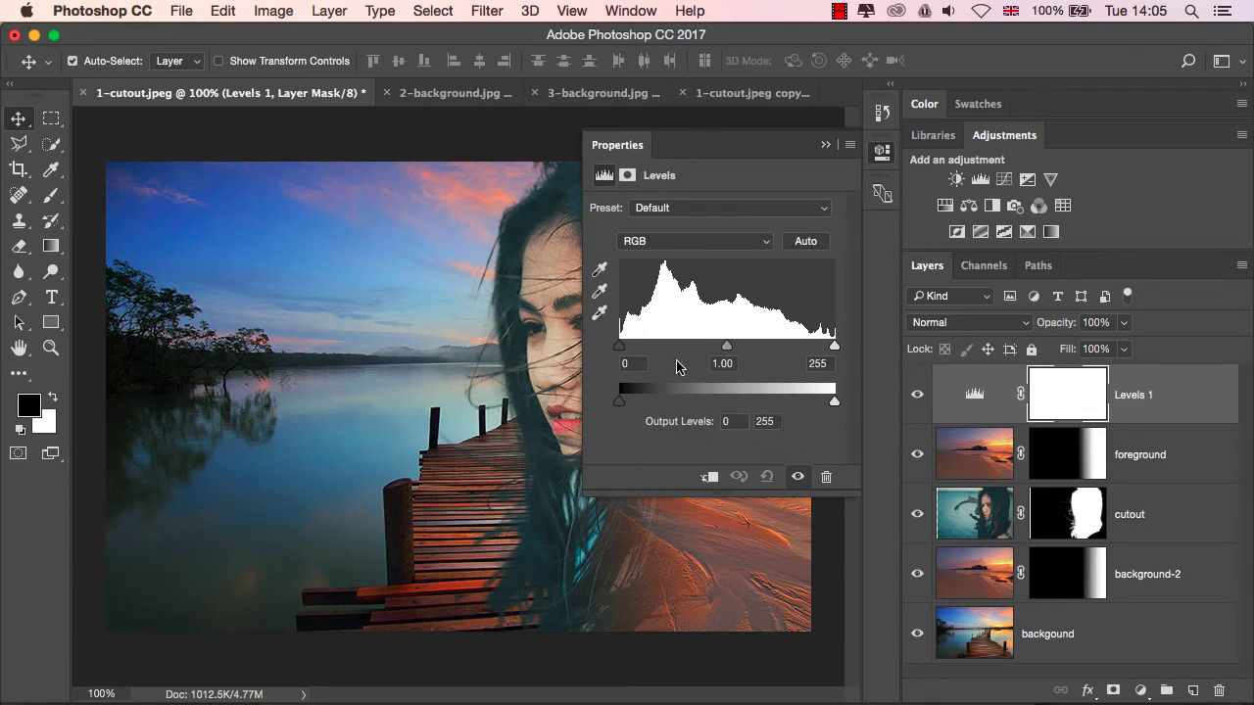
pyautogui.moveTo(620, 349)
pyautogui.mouseDown()
pyautogui.moveTo(640, 348)
pyautogui.moveTo(620, 349)
pyautogui.mouseUp()
pyautogui.moveTo(835, 348)
pyautogui.mouseDown()
pyautogui.moveTo(817, 349)
pyautogui.moveTo(836, 349)
pyautogui.mouseUp()
pyautogui.moveTo(726, 351); pyautogui.dragTo(722, 351)
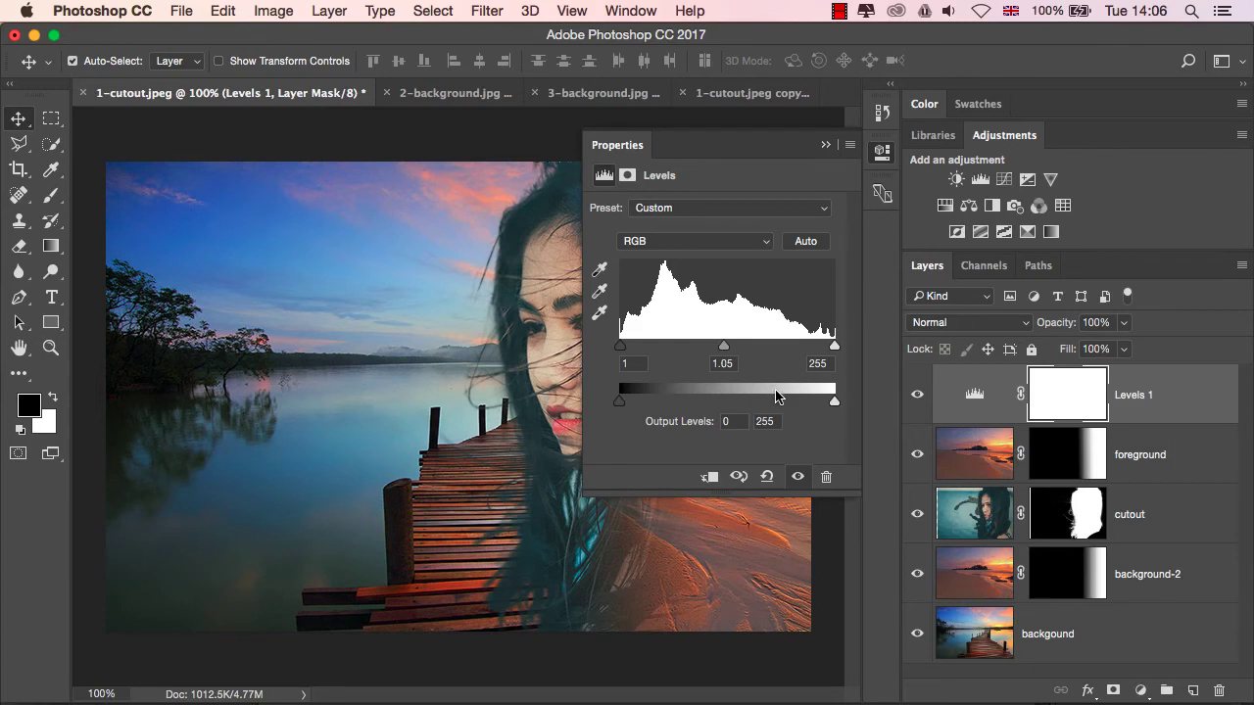
pyautogui.moveTo(620, 348); pyautogui.dragTo(636, 351)
pyautogui.moveTo(834, 346); pyautogui.dragTo(812, 349)
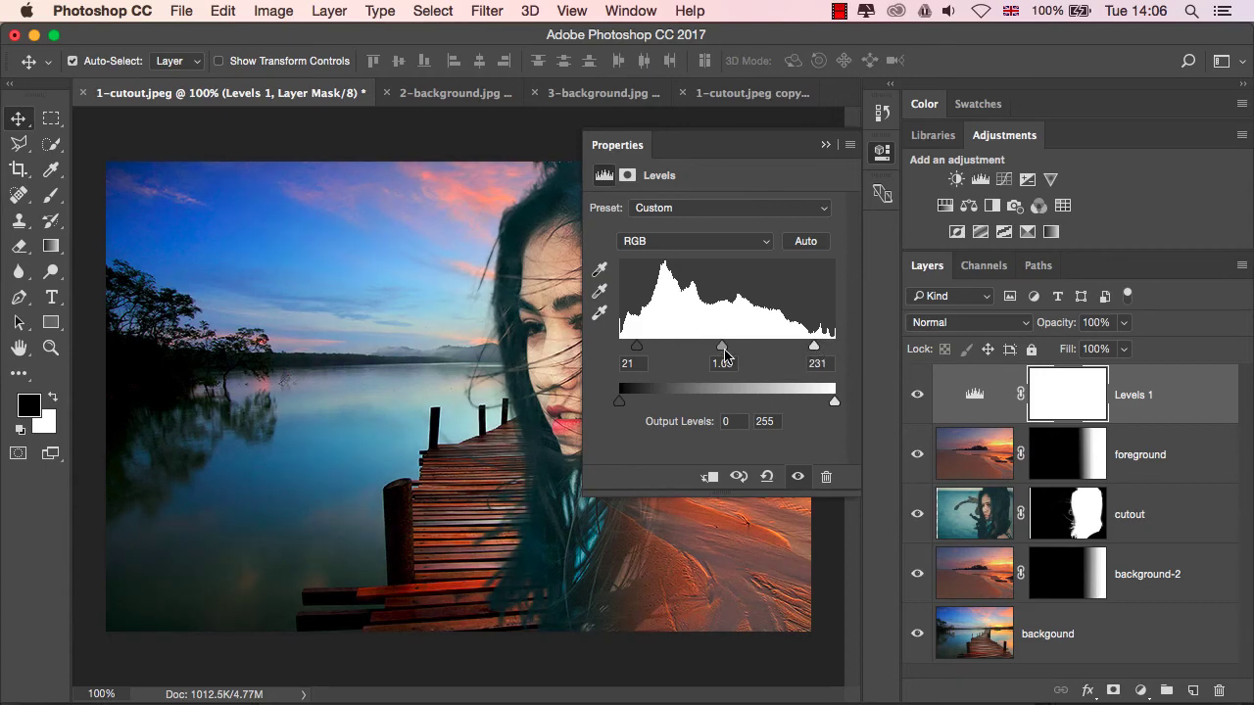
pyautogui.moveTo(725, 350); pyautogui.dragTo(732, 351)
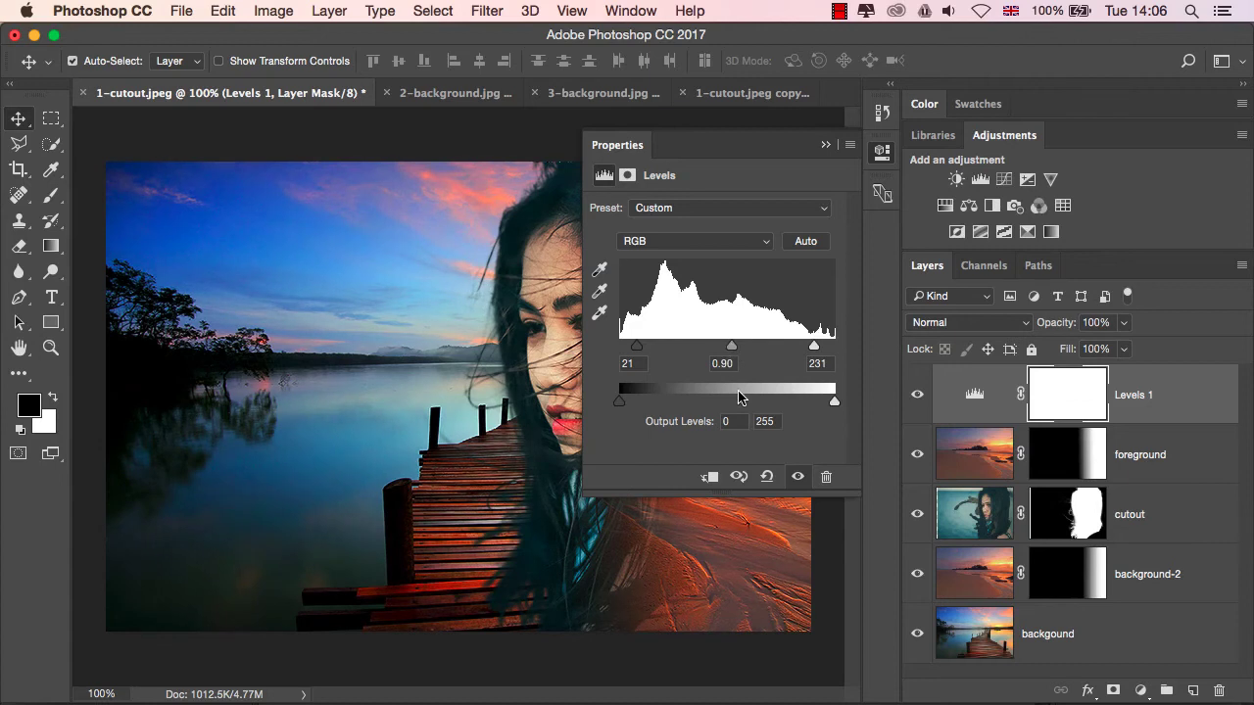
# Step: Set up a large Brush at 16% opacity
pyautogui.click(825, 145)
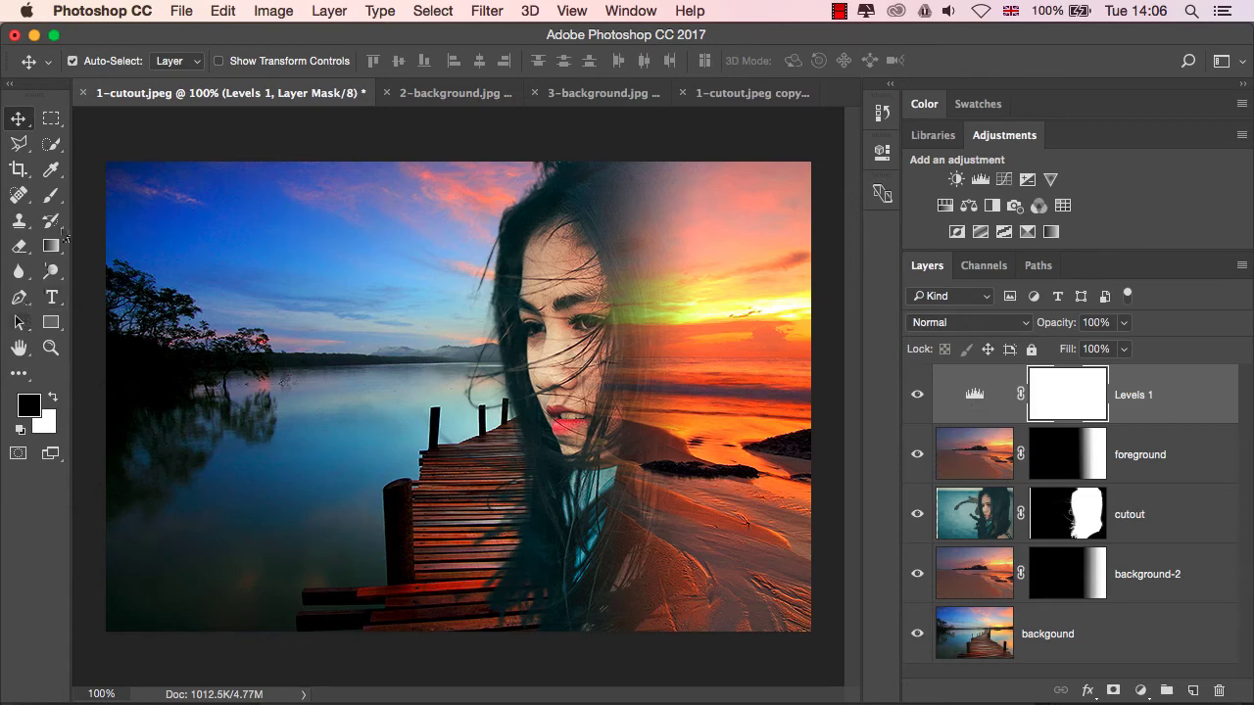
pyautogui.click(51, 196)
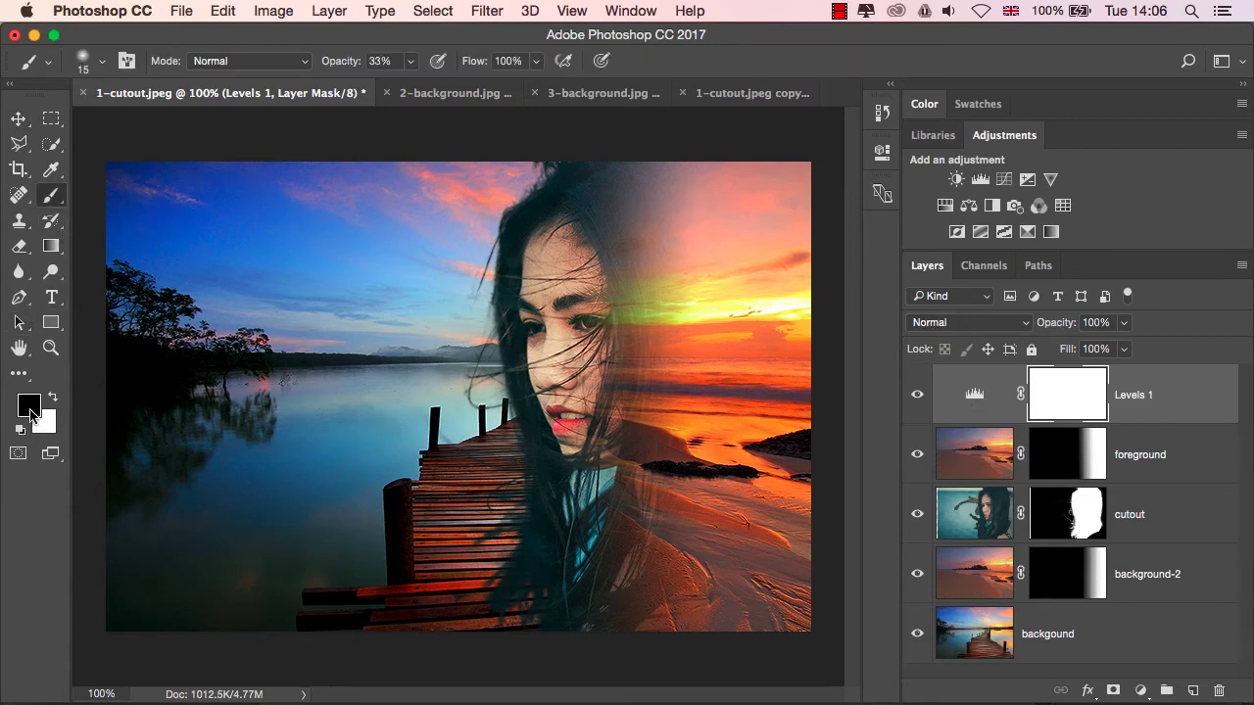
pyautogui.click(410, 60)
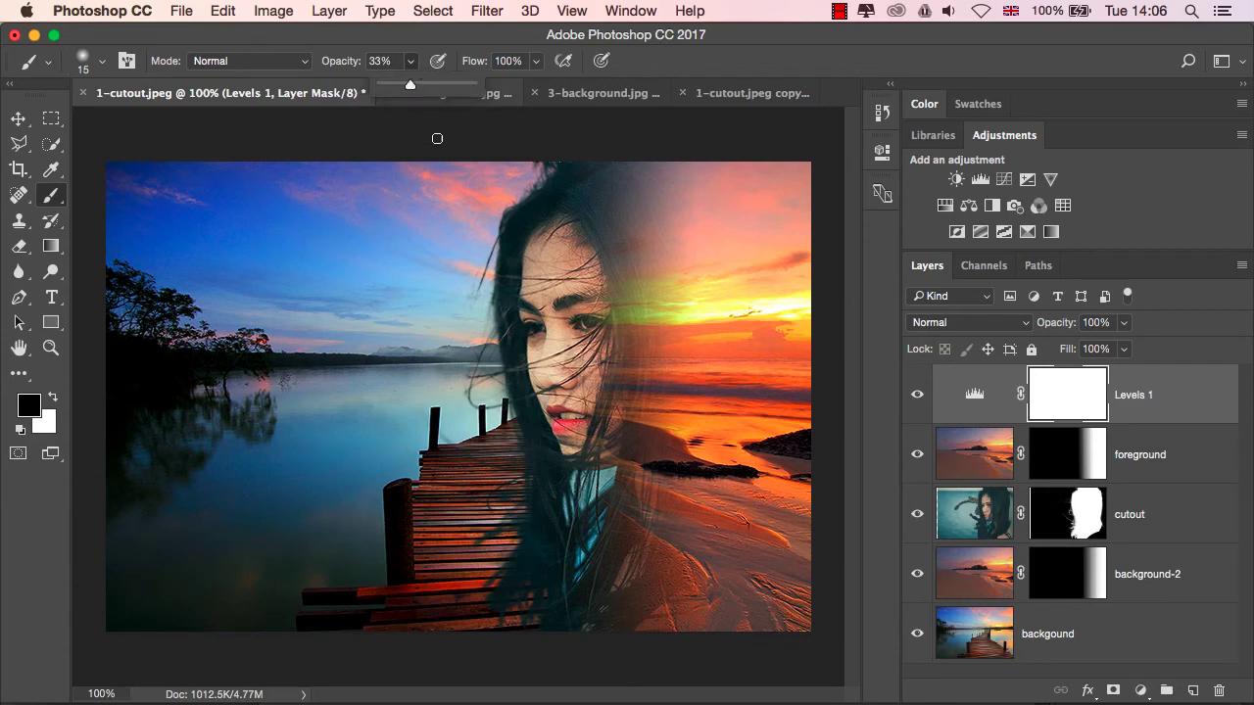
pyautogui.moveTo(411, 86); pyautogui.dragTo(396, 84)
pyautogui.click(686, 70)
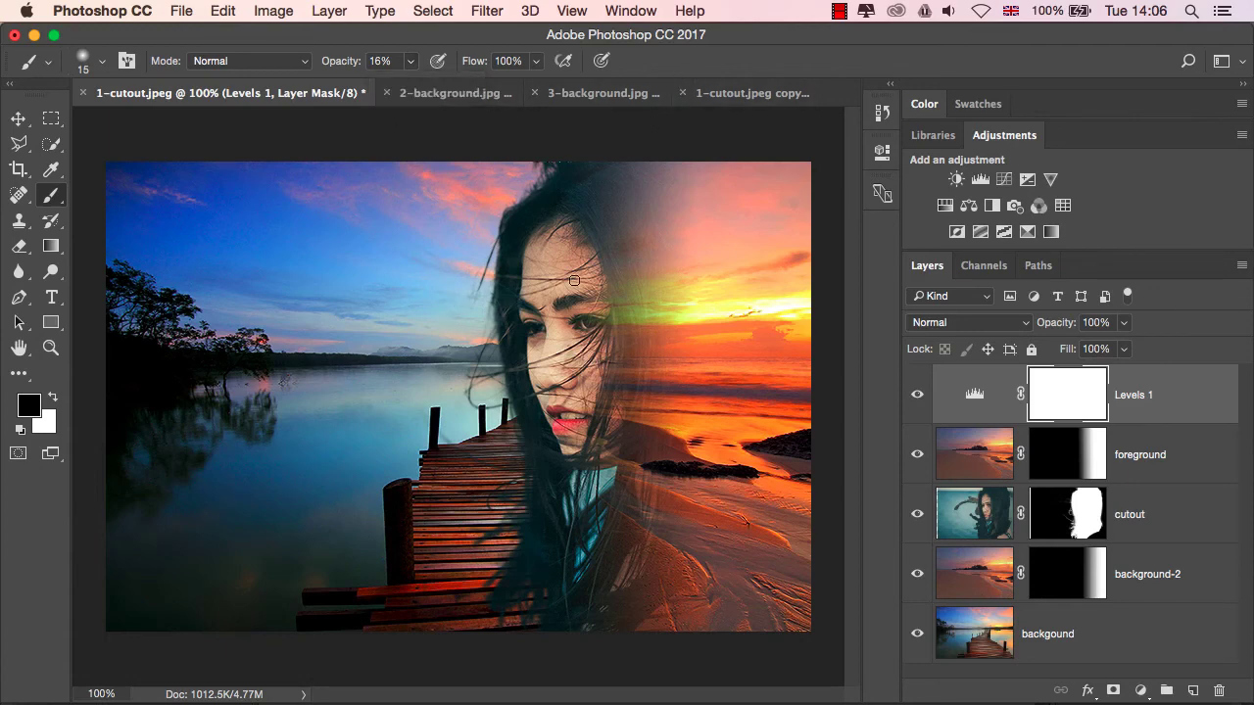
pyautogui.press(']')
pyautogui.press(']')
pyautogui.press(']')
pyautogui.press(']')
pyautogui.press(']')
pyautogui.press(']')
pyautogui.press(']')
pyautogui.press(']')
pyautogui.press(']')
pyautogui.press(']')
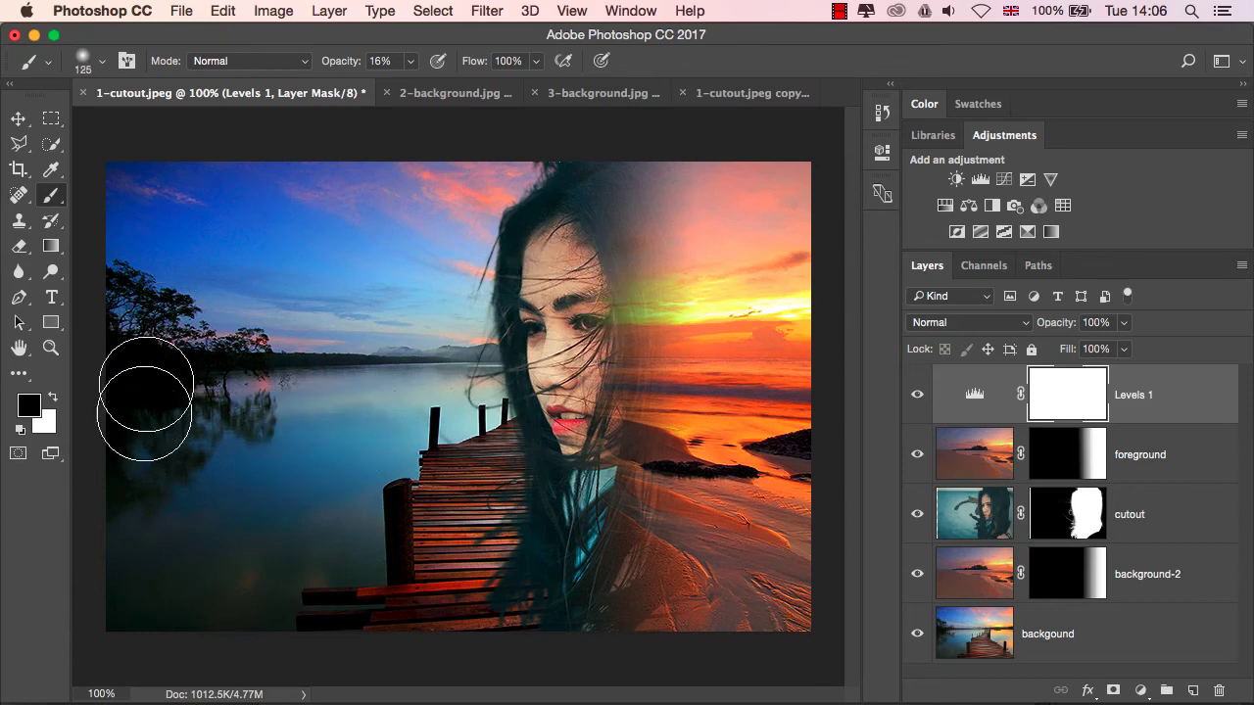
# Step: Faintly paint black on the Levels 1 mask over the sky, lower left and pier
pyautogui.moveTo(126, 294)
pyautogui.mouseDown()
pyautogui.moveTo(134, 224)
pyautogui.moveTo(121, 265)
pyautogui.mouseUp()
pyautogui.moveTo(251, 203)
pyautogui.mouseDown()
pyautogui.moveTo(212, 154)
pyautogui.moveTo(170, 449)
pyautogui.moveTo(176, 223)
pyautogui.moveTo(150, 400)
pyautogui.moveTo(207, 578)
pyautogui.moveTo(218, 298)
pyautogui.moveTo(196, 549)
pyautogui.moveTo(246, 524)
pyautogui.moveTo(375, 346)
pyautogui.moveTo(313, 597)
pyautogui.moveTo(246, 227)
pyautogui.moveTo(132, 493)
pyautogui.moveTo(103, 314)
pyautogui.moveTo(135, 187)
pyautogui.moveTo(352, 159)
pyautogui.moveTo(529, 166)
pyautogui.moveTo(500, 214)
pyautogui.moveTo(481, 315)
pyautogui.moveTo(415, 478)
pyautogui.moveTo(463, 573)
pyautogui.moveTo(367, 628)
pyautogui.moveTo(88, 603)
pyautogui.moveTo(556, 458)
pyautogui.moveTo(707, 238)
pyautogui.moveTo(709, 182)
pyautogui.moveTo(737, 179)
pyautogui.moveTo(768, 312)
pyautogui.moveTo(772, 456)
pyautogui.moveTo(727, 600)
pyautogui.moveTo(670, 568)
pyautogui.moveTo(688, 375)
pyautogui.moveTo(674, 224)
pyautogui.moveTo(618, 178)
pyautogui.moveTo(617, 191)
pyautogui.moveTo(198, 365)
pyautogui.moveTo(210, 434)
pyautogui.mouseUp()
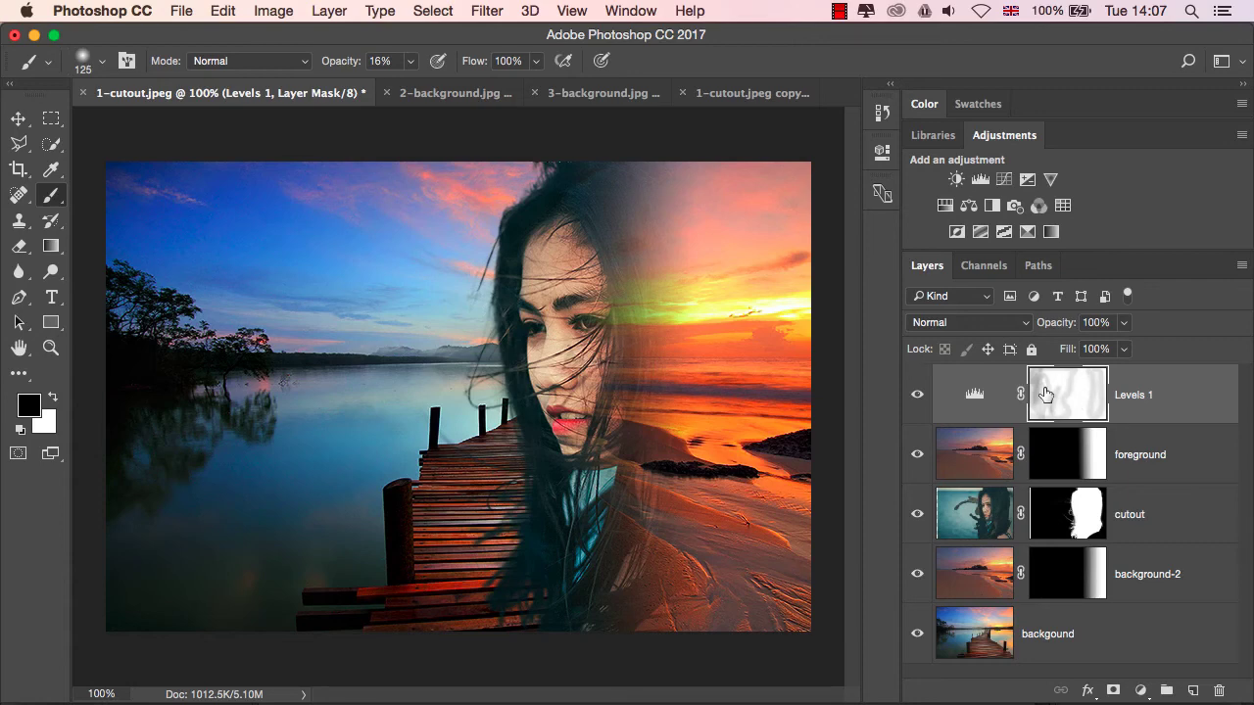
pyautogui.moveTo(412, 602)
pyautogui.mouseDown()
pyautogui.moveTo(490, 575)
pyautogui.moveTo(467, 594)
pyautogui.moveTo(493, 566)
pyautogui.moveTo(505, 512)
pyautogui.moveTo(442, 577)
pyautogui.moveTo(446, 625)
pyautogui.mouseUp()
pyautogui.moveTo(485, 559); pyautogui.dragTo(490, 560)
# Step: Add a Vibrance adjustment layer set to Vibrance +63 and Saturation +9
pyautogui.click(1050, 179)
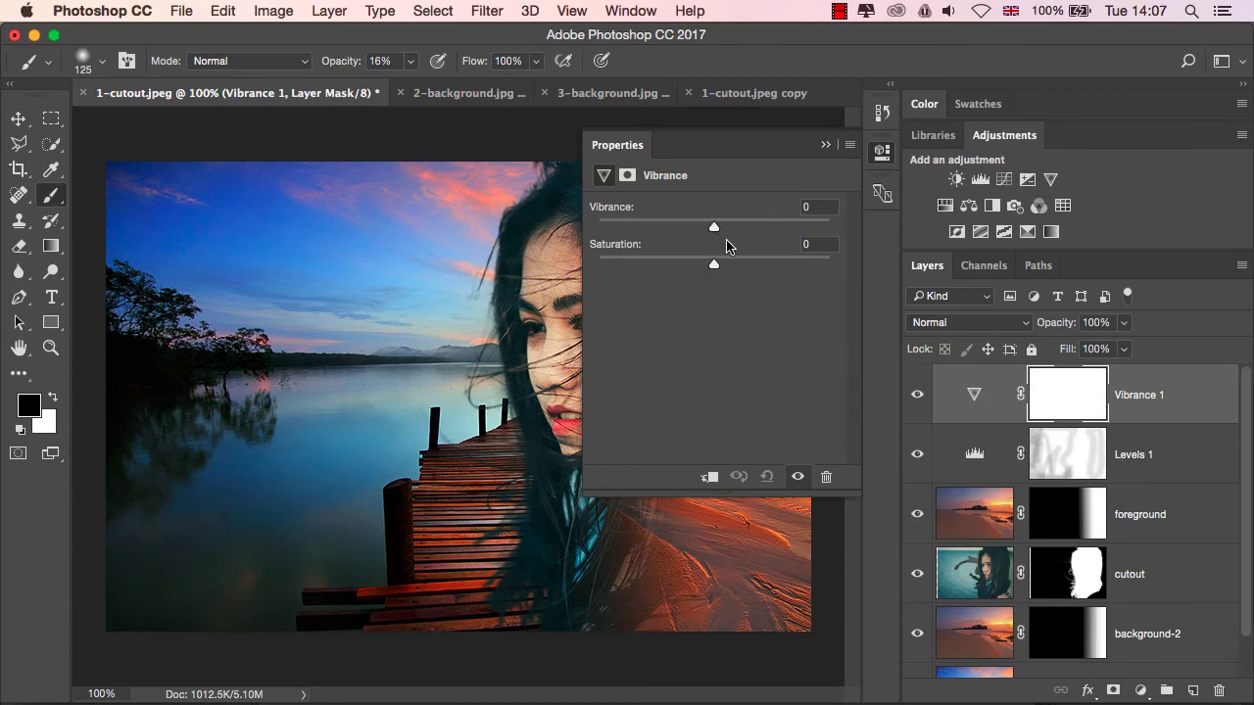
pyautogui.moveTo(714, 226); pyautogui.dragTo(788, 235)
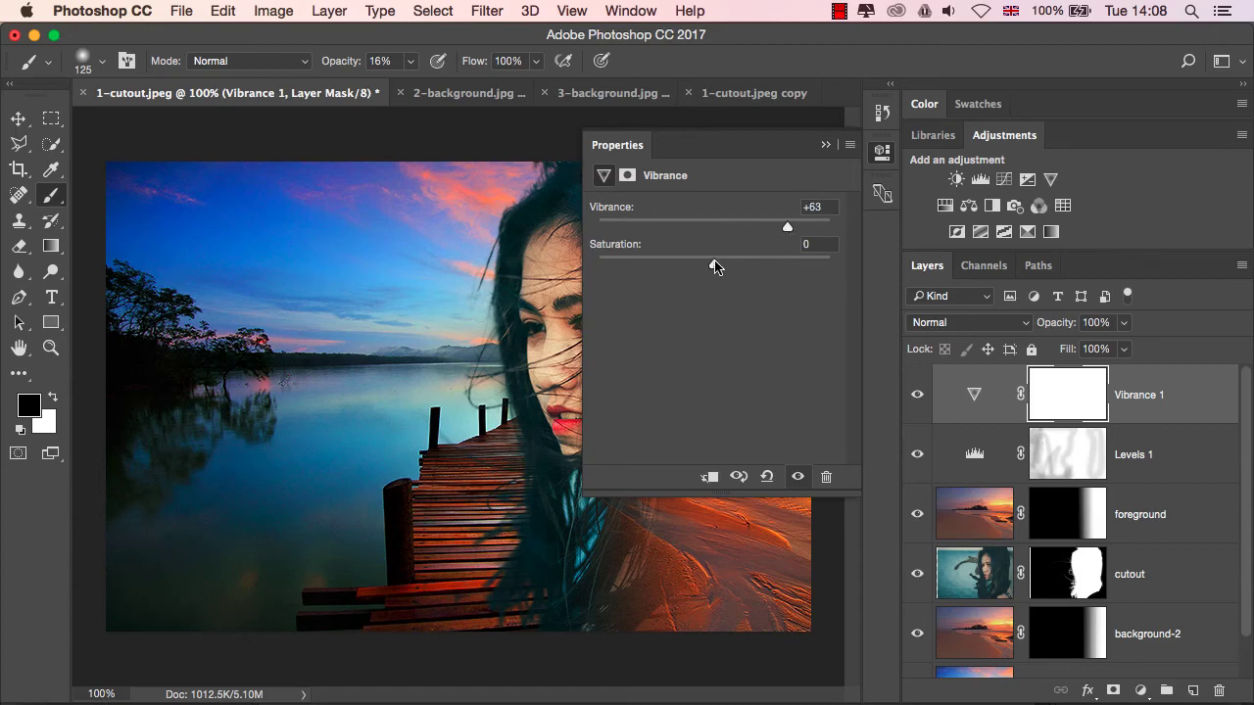
pyautogui.moveTo(716, 266)
pyautogui.mouseDown()
pyautogui.moveTo(811, 265)
pyautogui.moveTo(727, 264)
pyautogui.mouseUp()
# Step: Enlarge the brush to 175 and faintly paint the Vibrance 1 mask over hair, beach and sky
pyautogui.click(826, 144)
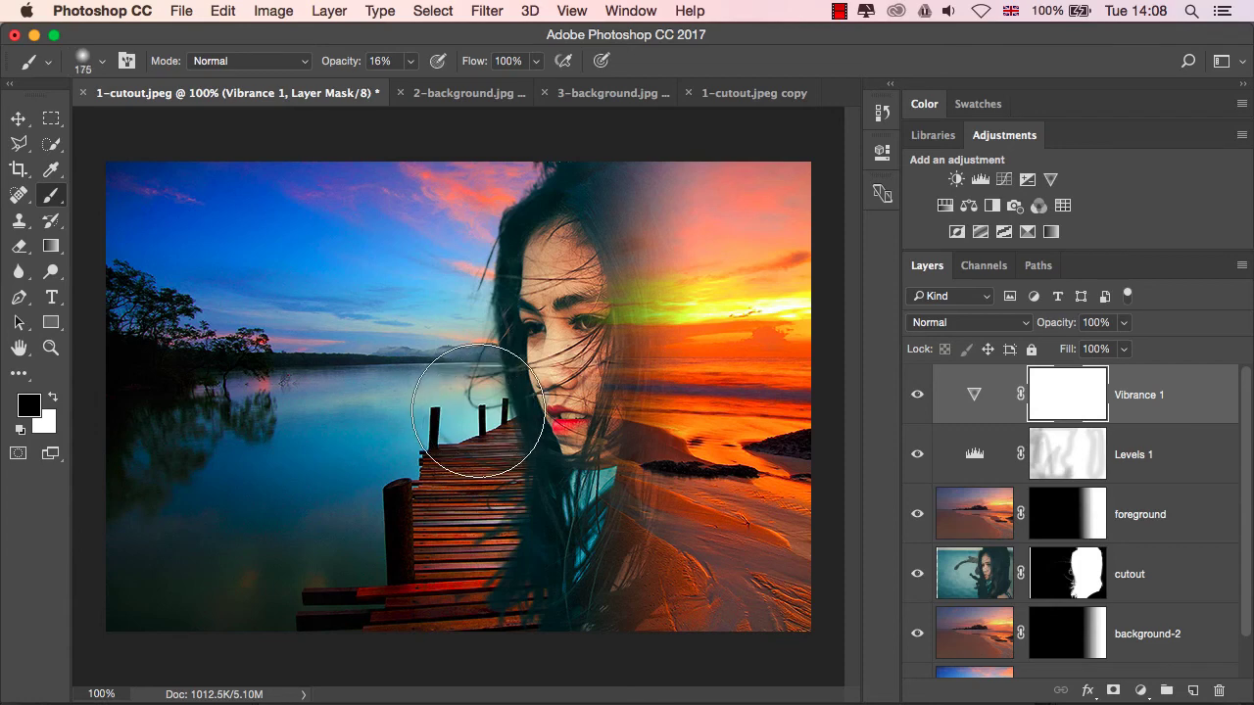
pyautogui.press(']')
pyautogui.press(']')
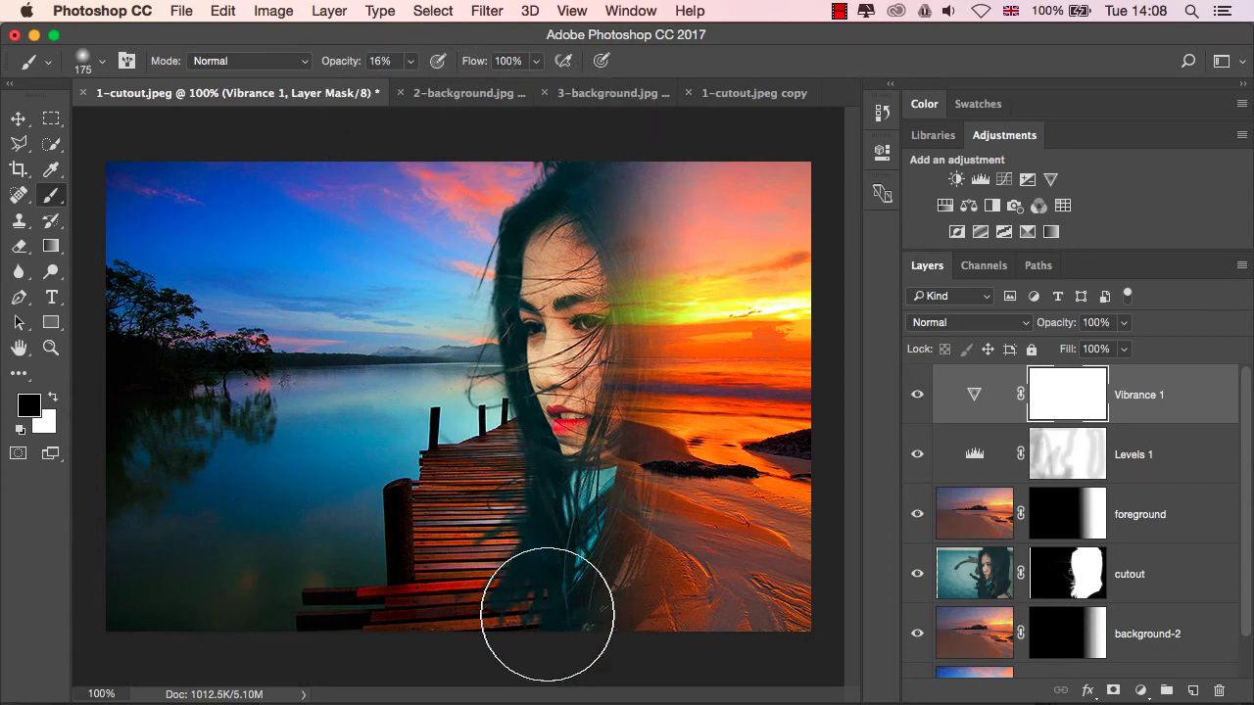
pyautogui.moveTo(640, 468)
pyautogui.mouseDown()
pyautogui.moveTo(614, 539)
pyautogui.moveTo(601, 347)
pyautogui.moveTo(562, 218)
pyautogui.moveTo(594, 436)
pyautogui.moveTo(673, 196)
pyautogui.mouseUp()
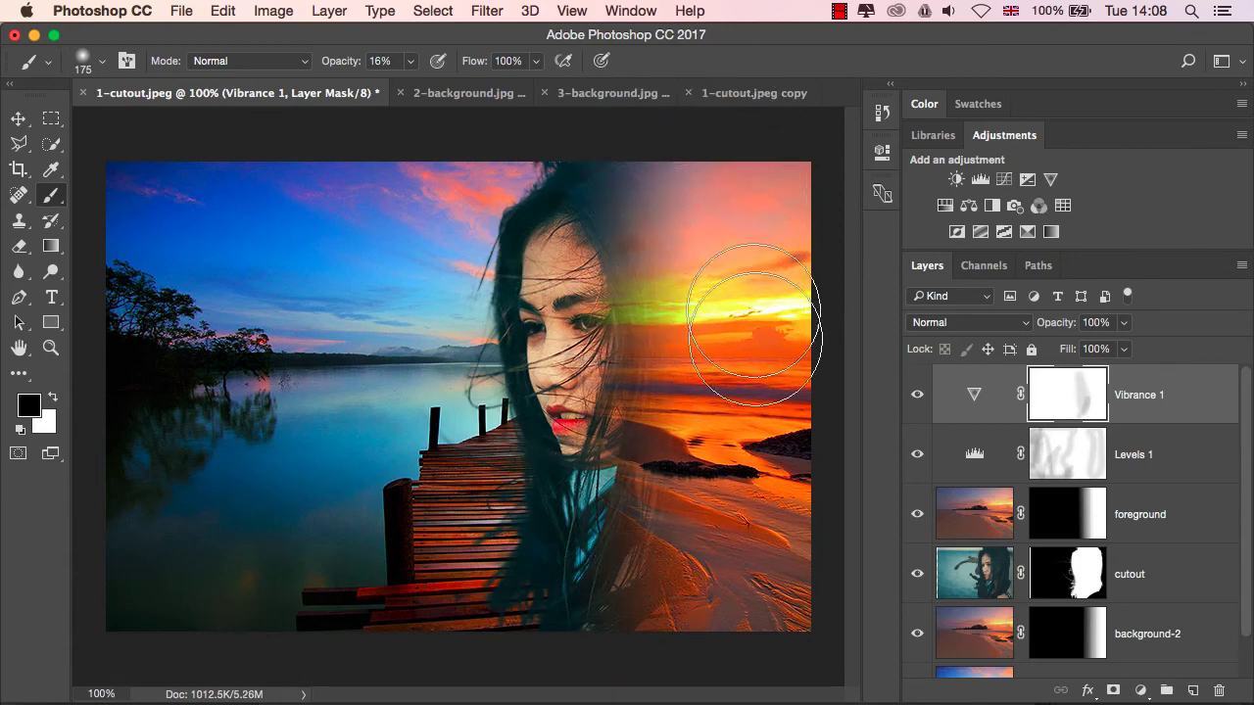
pyautogui.moveTo(759, 495)
pyautogui.mouseDown()
pyautogui.moveTo(795, 207)
pyautogui.moveTo(782, 485)
pyautogui.moveTo(751, 582)
pyautogui.mouseUp()
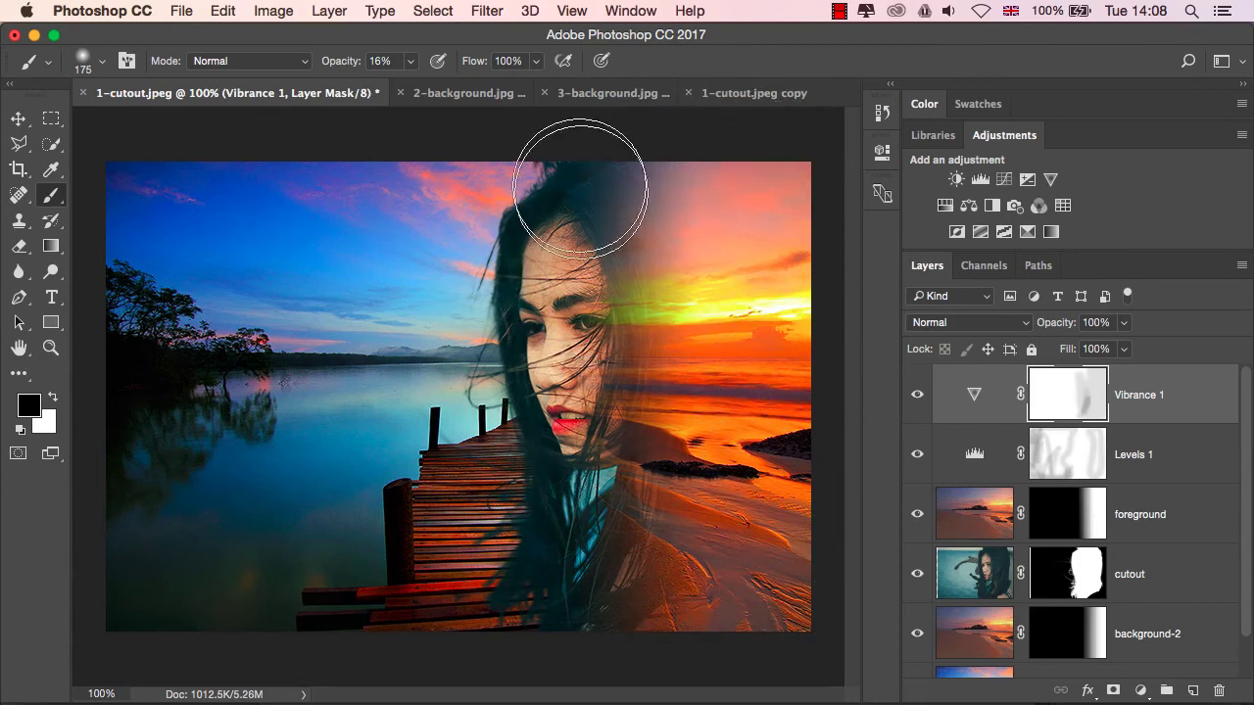
pyautogui.moveTo(501, 291)
pyautogui.mouseDown()
pyautogui.moveTo(579, 655)
pyautogui.moveTo(570, 181)
pyautogui.moveTo(580, 568)
pyautogui.moveTo(557, 461)
pyautogui.moveTo(538, 191)
pyautogui.moveTo(445, 432)
pyautogui.moveTo(431, 606)
pyautogui.moveTo(482, 225)
pyautogui.moveTo(481, 250)
pyautogui.moveTo(446, 134)
pyautogui.moveTo(347, 315)
pyautogui.moveTo(325, 564)
pyautogui.moveTo(335, 370)
pyautogui.moveTo(377, 167)
pyautogui.moveTo(344, 180)
pyautogui.moveTo(244, 425)
pyautogui.moveTo(235, 524)
pyautogui.moveTo(256, 144)
pyautogui.moveTo(208, 136)
pyautogui.moveTo(166, 371)
pyautogui.moveTo(168, 592)
pyautogui.moveTo(111, 460)
pyautogui.moveTo(86, 270)
pyautogui.moveTo(221, 422)
pyautogui.moveTo(409, 419)
pyautogui.moveTo(544, 246)
pyautogui.moveTo(566, 277)
pyautogui.moveTo(591, 477)
pyautogui.moveTo(571, 207)
pyautogui.moveTo(600, 171)
pyautogui.moveTo(611, 420)
pyautogui.moveTo(568, 599)
pyautogui.moveTo(767, 592)
pyautogui.moveTo(807, 622)
pyautogui.moveTo(565, 608)
pyautogui.moveTo(190, 621)
pyautogui.mouseUp()
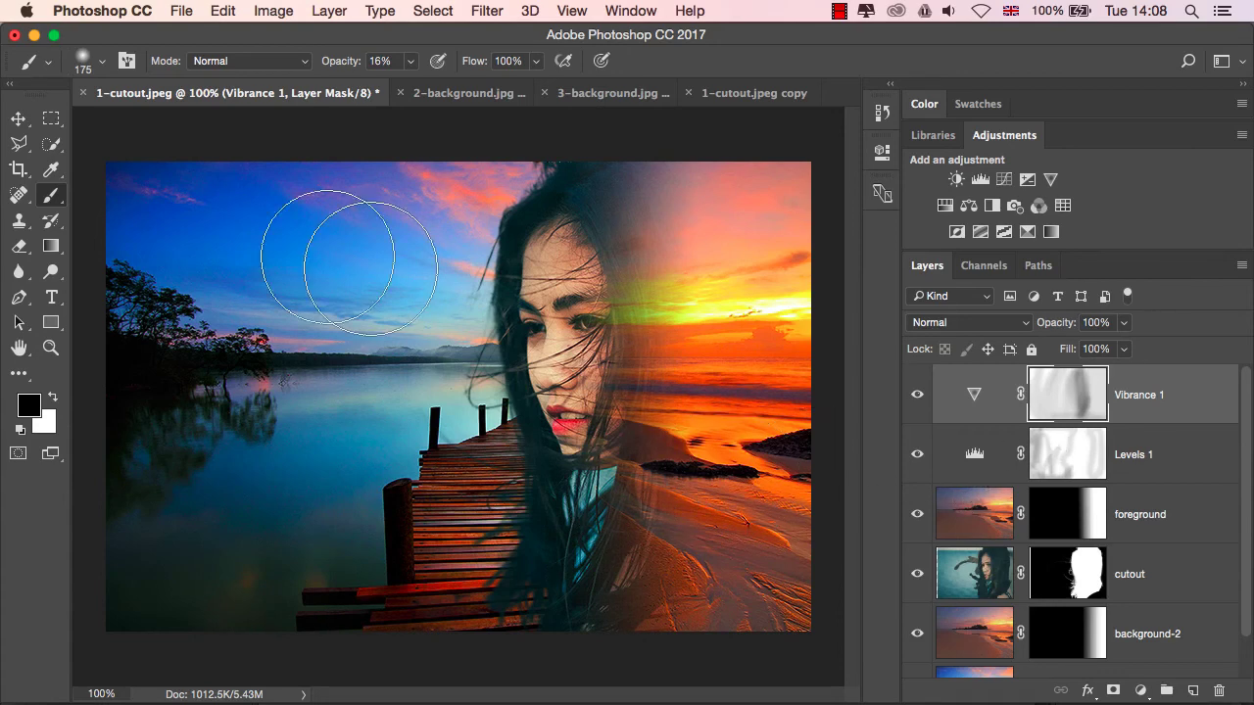
pyautogui.click(19, 119)
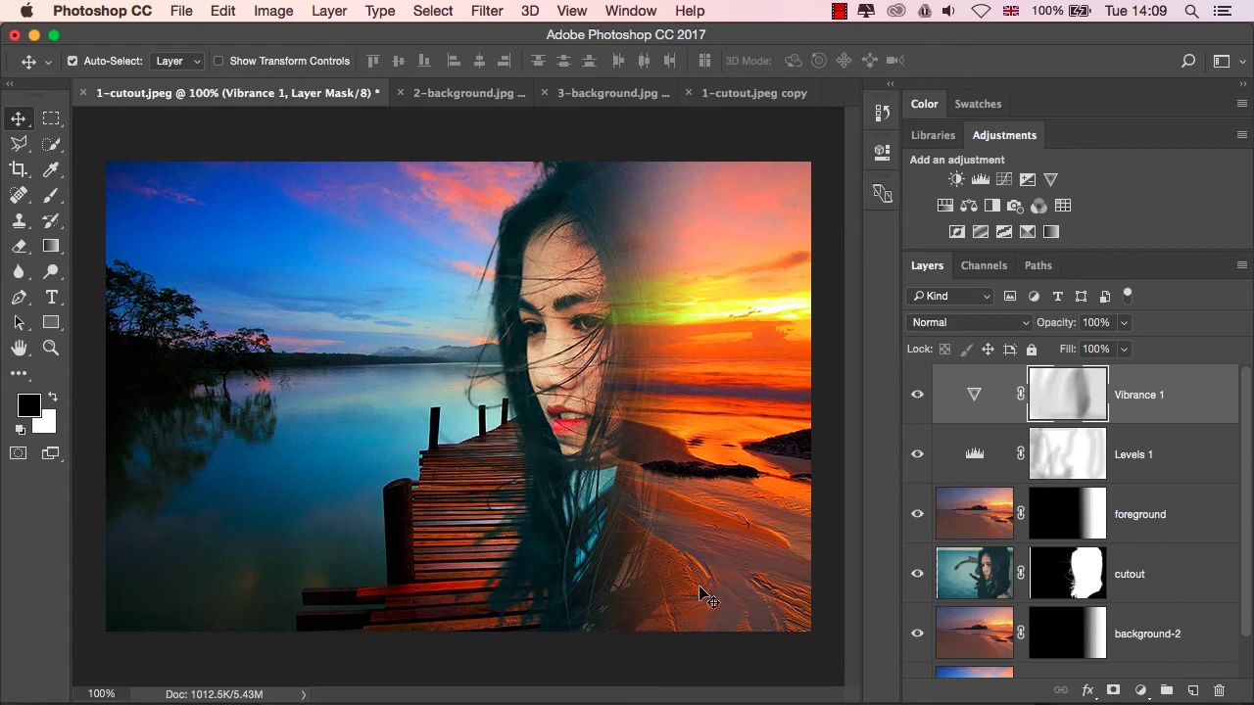
# Step: Nudge the cutout layer six arrow steps right, then three back left
pyautogui.click(1179, 583)
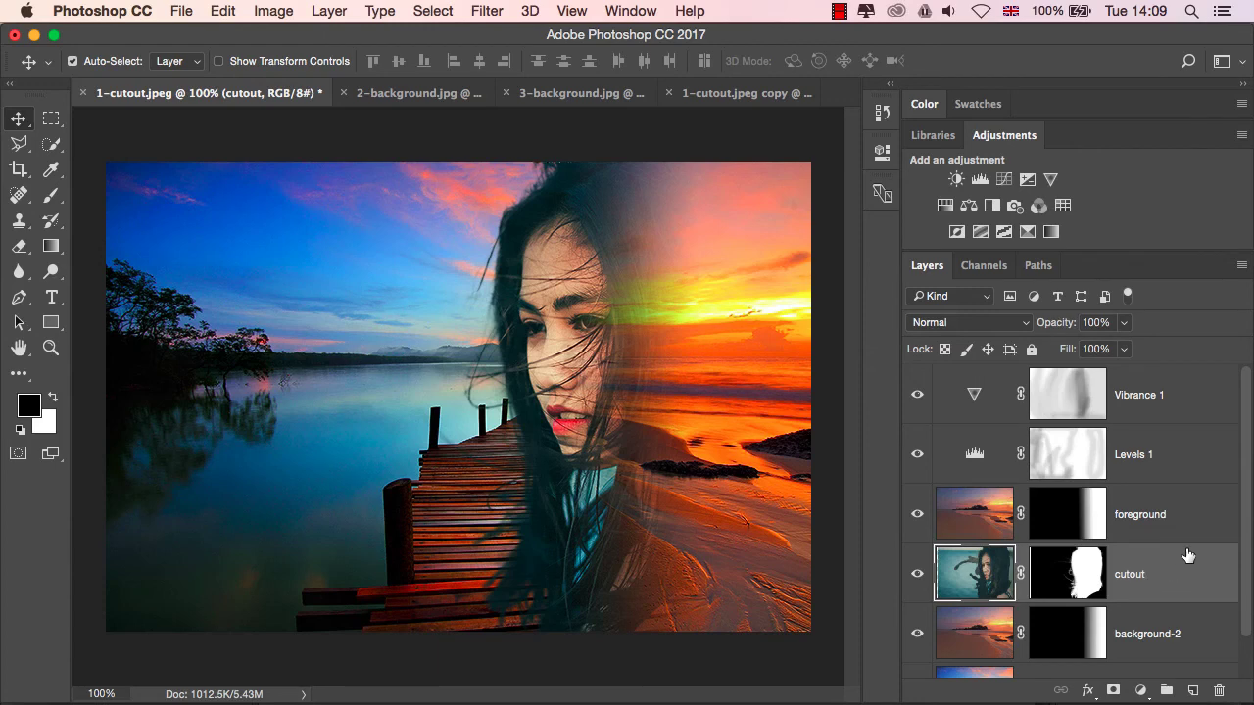
pyautogui.press('Right')
pyautogui.press('Right')
pyautogui.press('Right')
pyautogui.press('Right')
pyautogui.press('Right')
pyautogui.press('Right')
pyautogui.press('Right')
pyautogui.press('Right')
pyautogui.press('Right')
pyautogui.press('Right')
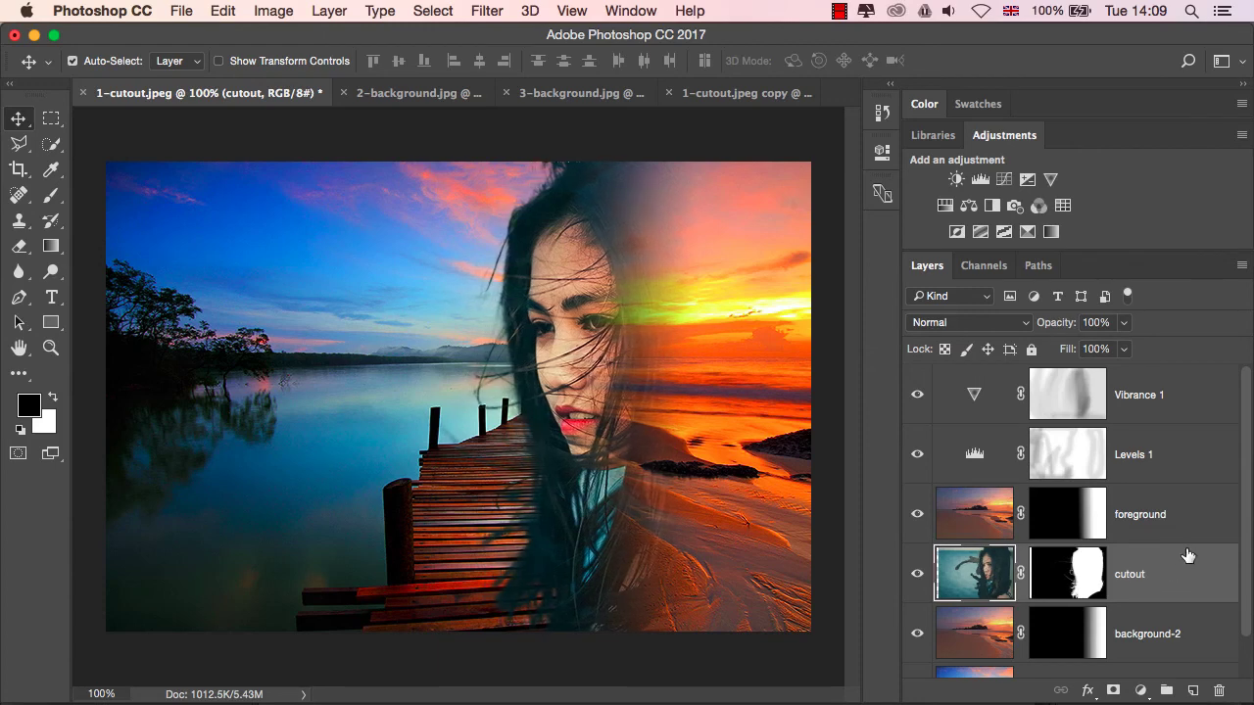
pyautogui.press('Right')
pyautogui.press('Right')
pyautogui.press('Right')
pyautogui.press('Right')
pyautogui.press('Right')
pyautogui.press('Right')
pyautogui.press('Right')
pyautogui.press('Right')
pyautogui.press('Right')
pyautogui.press('Right')
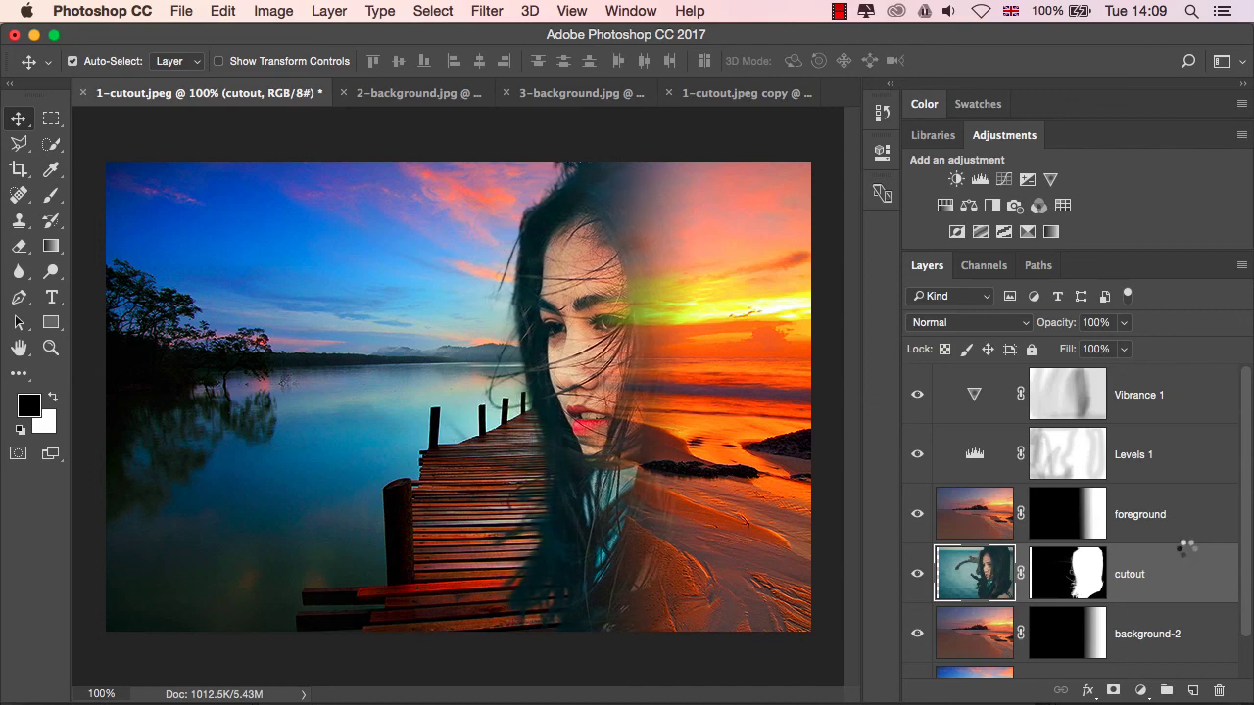
pyautogui.press('Right')
pyautogui.press('Right')
pyautogui.press('Right')
pyautogui.press('Right')
pyautogui.press('Right')
pyautogui.press('Right')
pyautogui.press('Right')
pyautogui.press('Right')
pyautogui.press('Right')
pyautogui.press('Right')
pyautogui.press('Right')
pyautogui.press('Right')
pyautogui.press('Right')
pyautogui.press('Right')
pyautogui.press('Right')
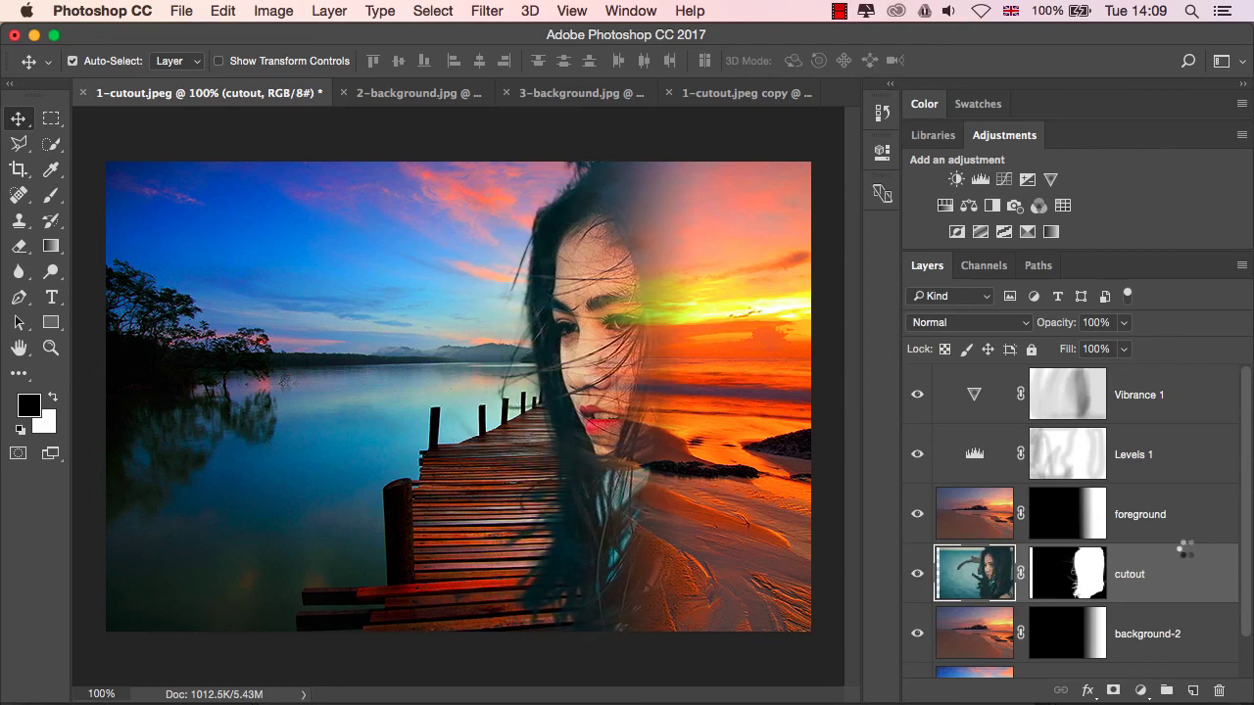
pyautogui.press('Right')
pyautogui.press('Right')
pyautogui.press('Right')
pyautogui.press('Right')
pyautogui.press('Right')
pyautogui.press('Right')
pyautogui.press('Right')
pyautogui.press('Right')
pyautogui.press('Right')
pyautogui.press('Right')
pyautogui.press('Right')
pyautogui.press('Right')
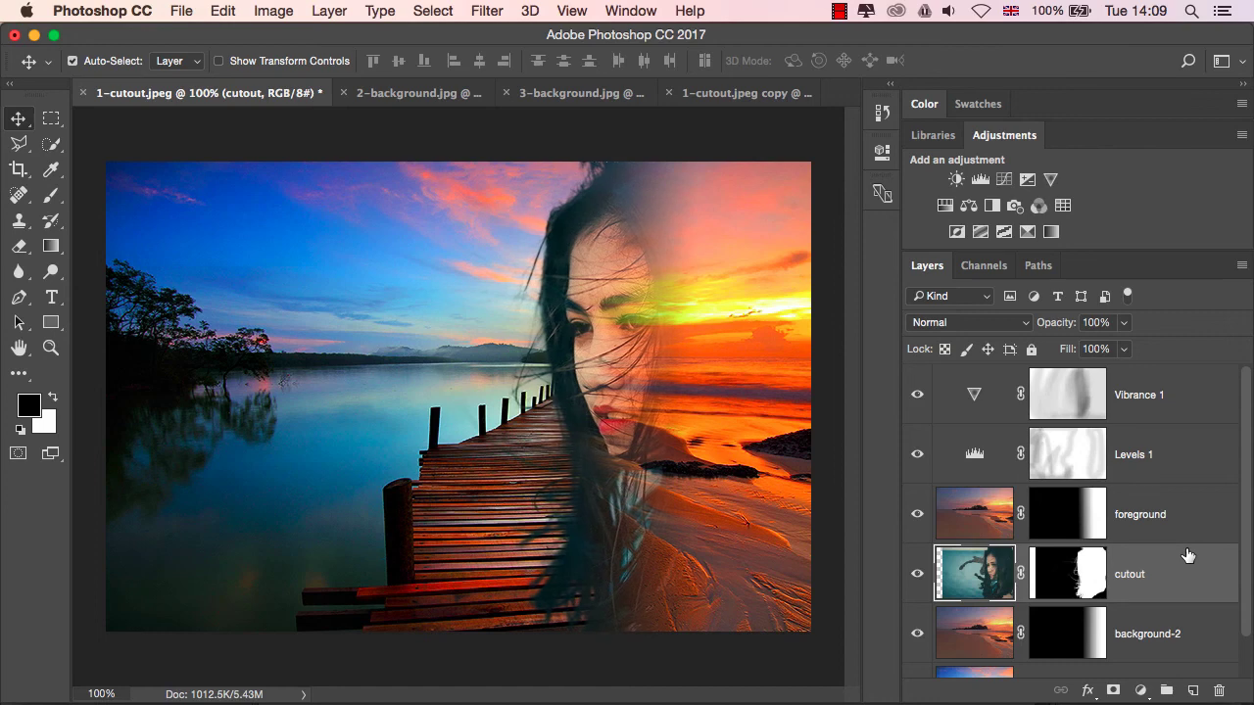
pyautogui.press('Right')
pyautogui.press('Right')
pyautogui.press('Right')
pyautogui.press('Right')
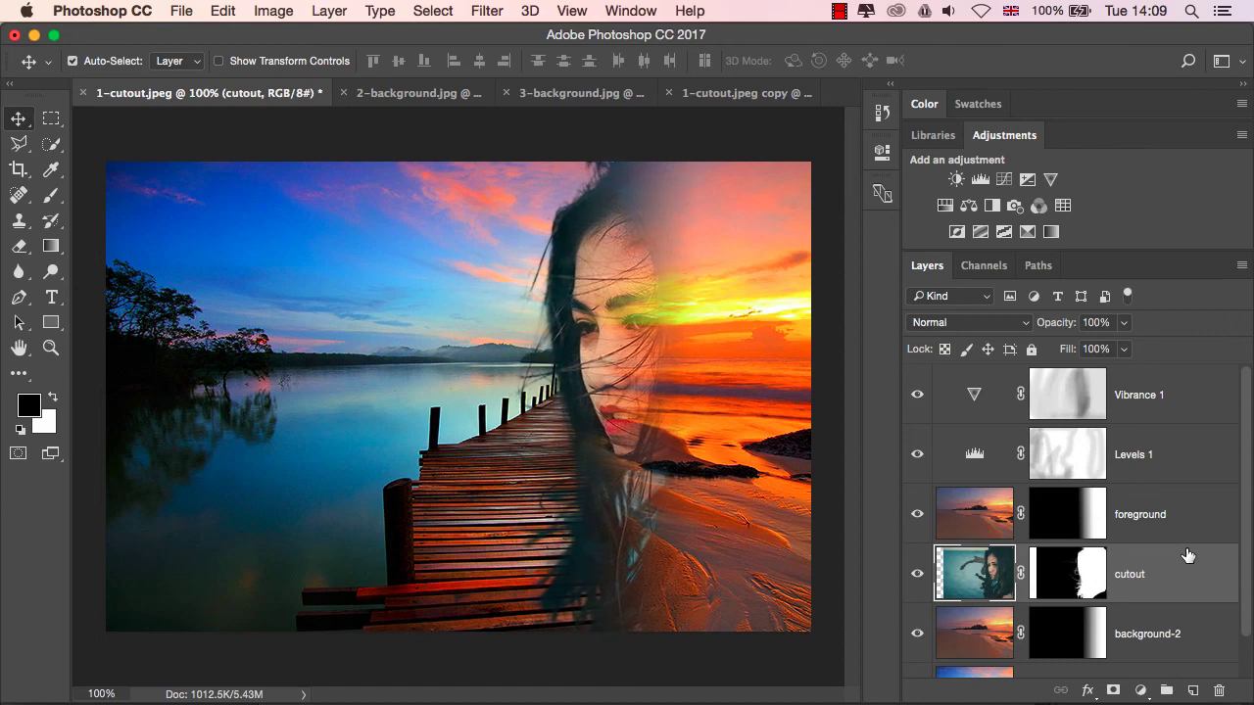
pyautogui.press('Right')
pyautogui.press('Right')
pyautogui.press('Right')
pyautogui.press('Right')
pyautogui.press('Right')
pyautogui.press('Right')
pyautogui.press('Right')
pyautogui.press('Right')
pyautogui.press('Right')
pyautogui.press('Right')
pyautogui.press('Right')
pyautogui.press('Right')
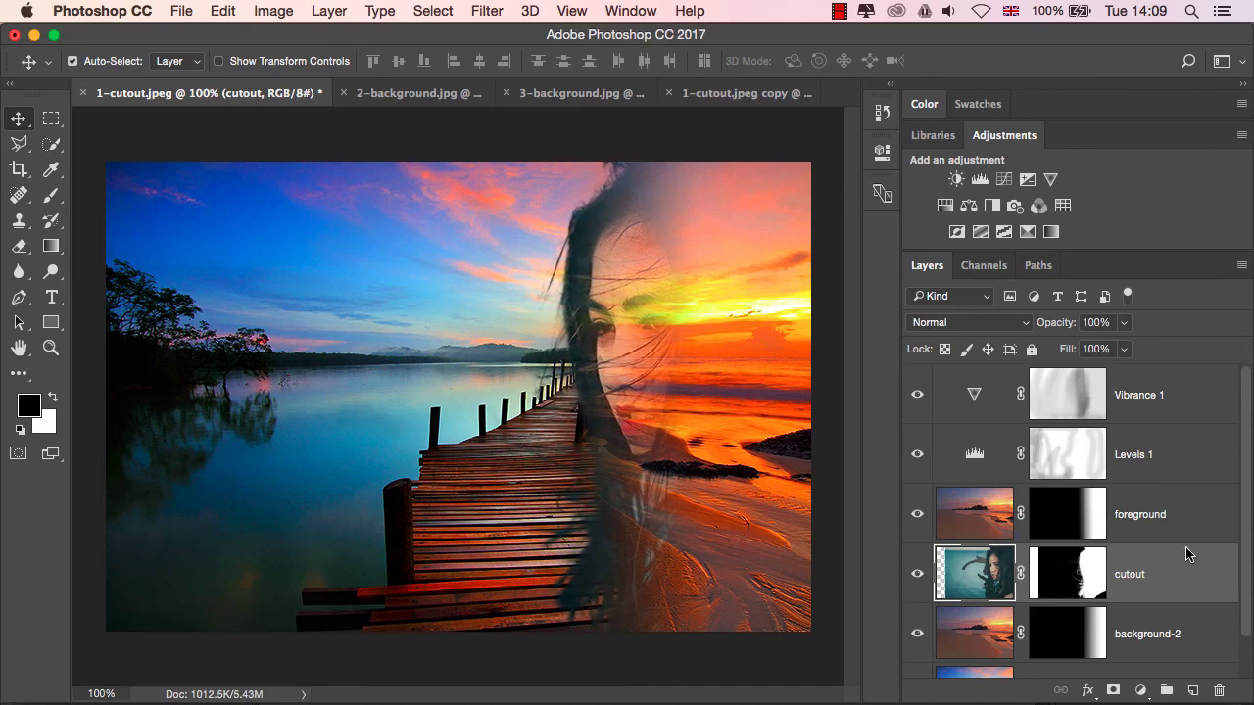
pyautogui.press('Left')
pyautogui.press('Left')
pyautogui.press('Left')
pyautogui.press('Left')
pyautogui.press('Left')
pyautogui.press('Left')
pyautogui.press('Left')
pyautogui.press('Left')
pyautogui.press('Left')
pyautogui.press('Left')
pyautogui.press('Left')
pyautogui.press('Left')
pyautogui.press('Left')
pyautogui.press('Left')
pyautogui.press('Left')
pyautogui.press('Left')
pyautogui.press('Left')
pyautogui.press('Left')
pyautogui.press('Left')
pyautogui.press('Left')
pyautogui.press('Left')
pyautogui.press('Left')
pyautogui.press('Left')
pyautogui.press('Left')
pyautogui.press('Left')
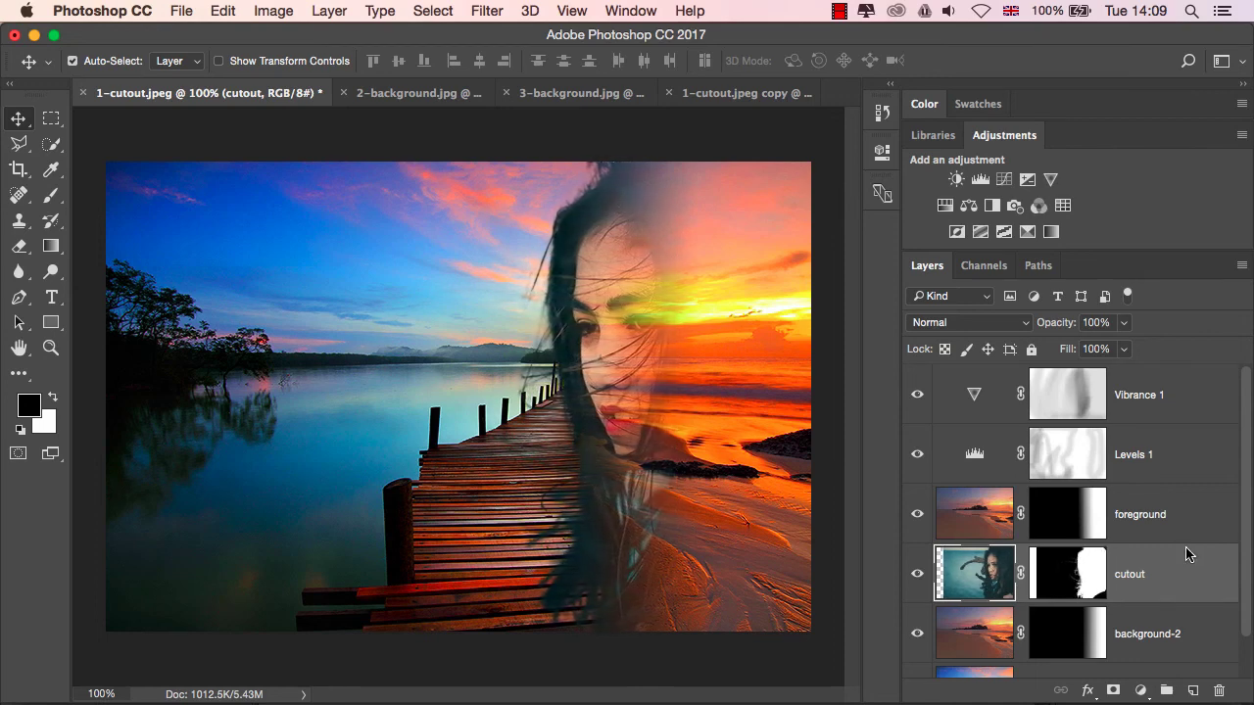
pyautogui.press('Left')
pyautogui.press('Left')
pyautogui.press('Left')
pyautogui.press('Left')
pyautogui.press('Left')
pyautogui.press('Left')
pyautogui.press('Left')
pyautogui.press('Left')
pyautogui.press('Left')
pyautogui.press('Left')
pyautogui.press('Left')
pyautogui.press('Left')
pyautogui.press('Left')
pyautogui.press('Left')
pyautogui.press('Left')
pyautogui.press('Left')
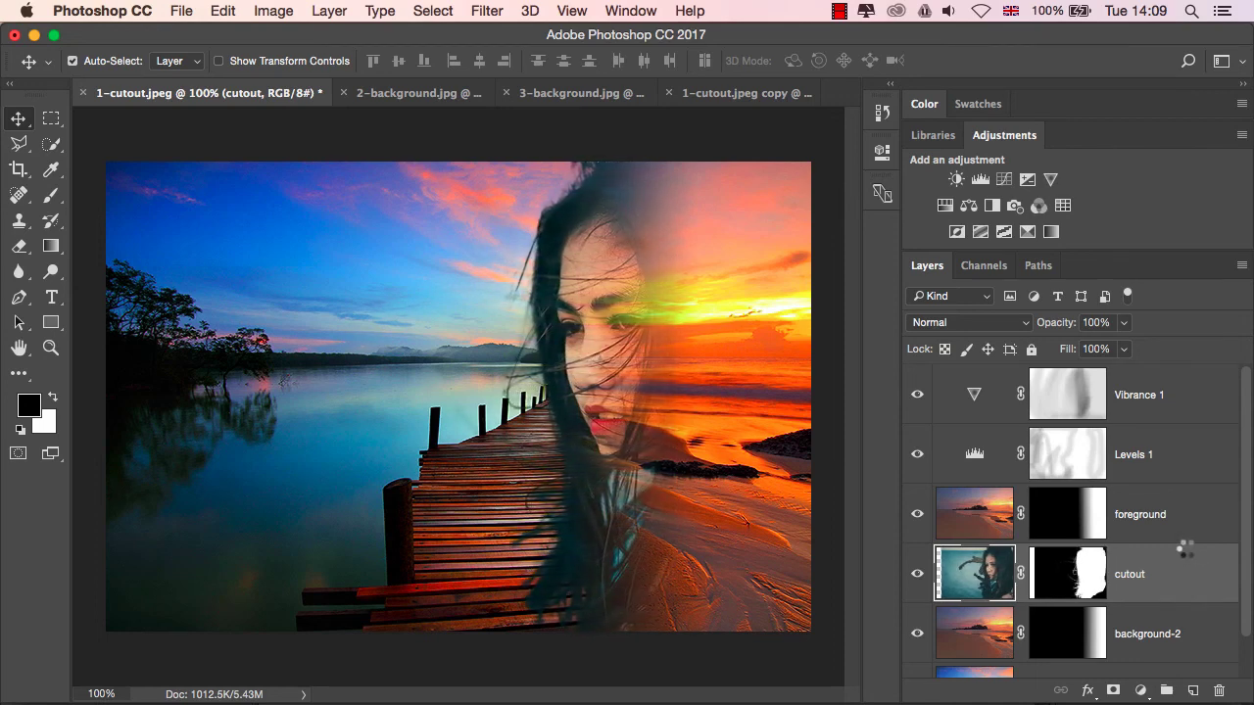
pyautogui.press('Left')
pyautogui.press('Left')
pyautogui.press('Left')
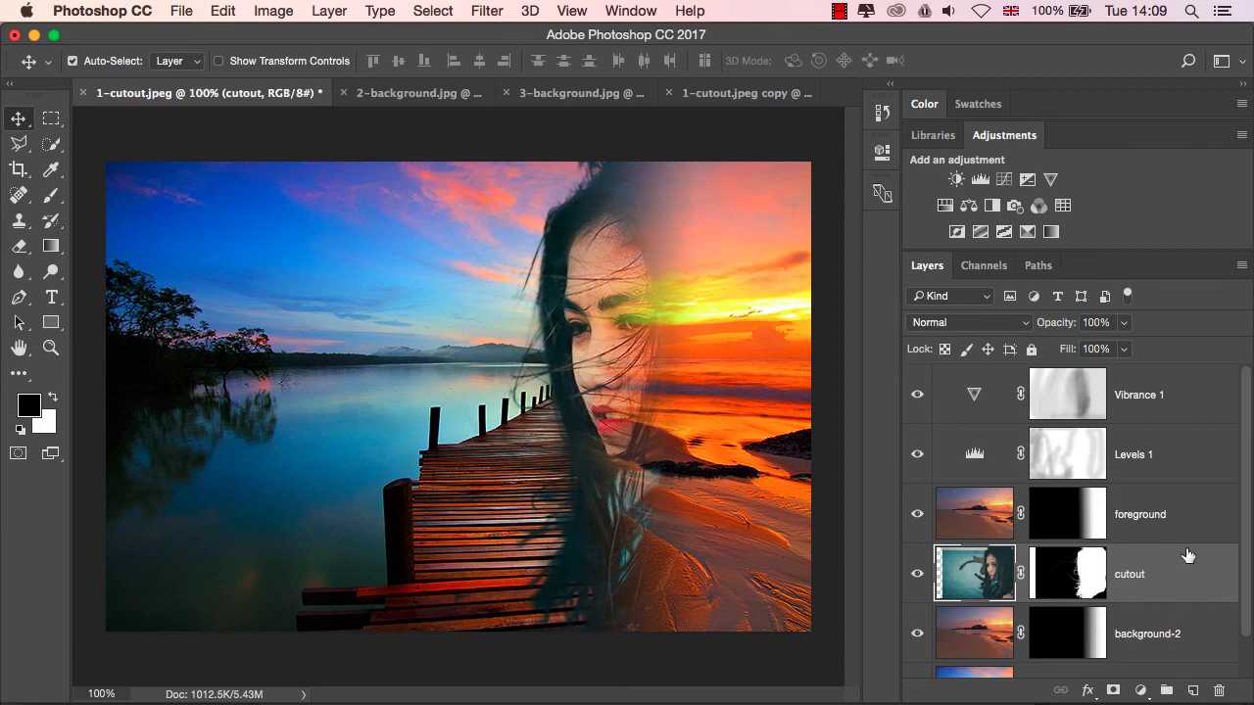
# Step: Redraw black-to-white gradients on the foreground mask until her face blends cleanly into the sunset beach
pyautogui.click(1078, 514)
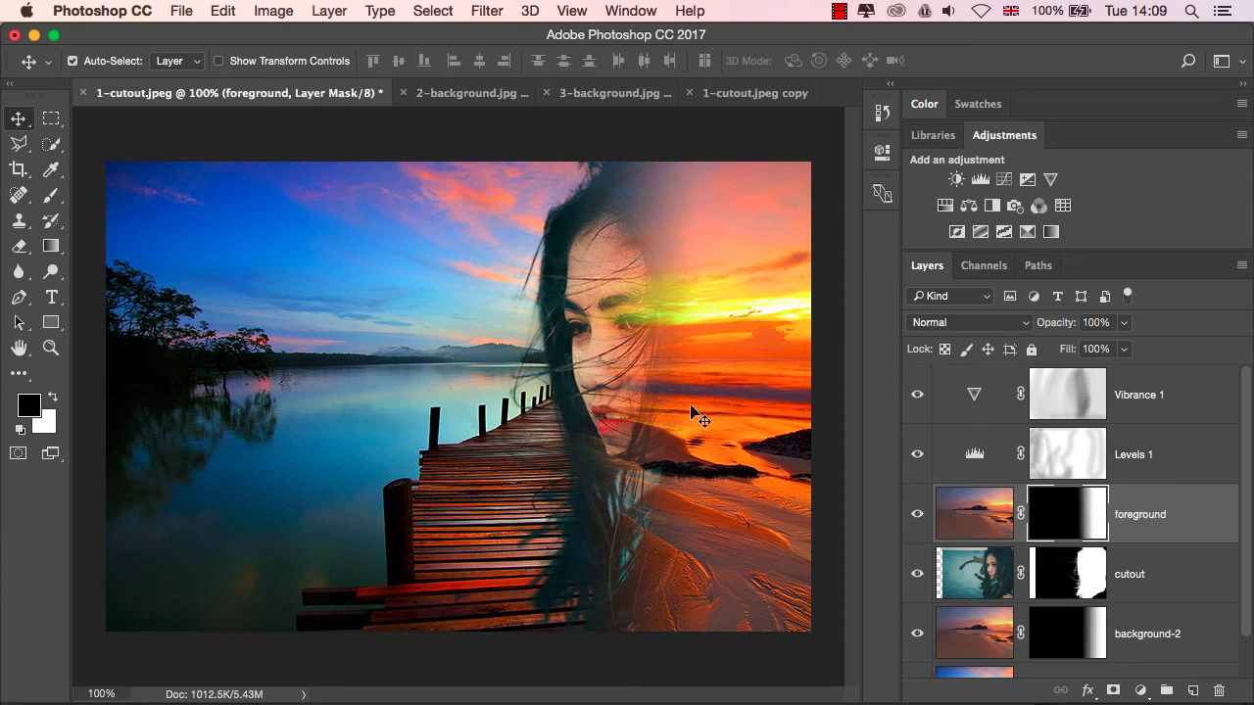
pyautogui.click(55, 251)
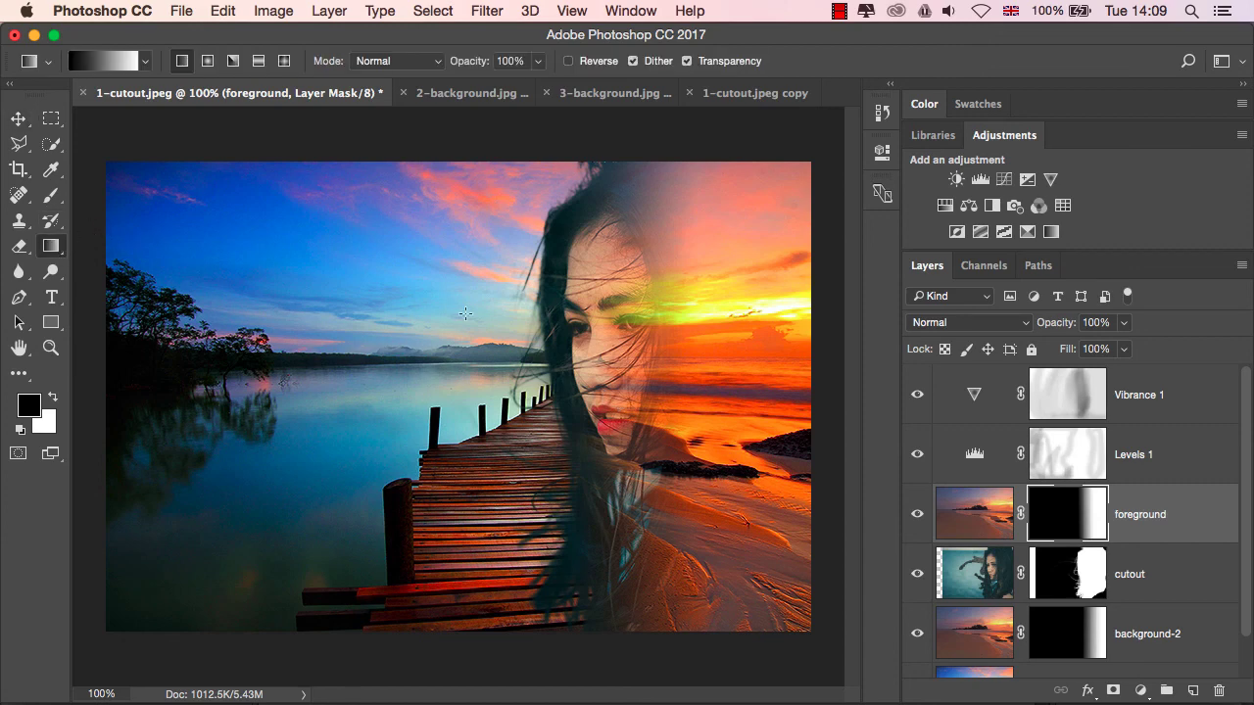
pyautogui.moveTo(503, 368); pyautogui.dragTo(630, 370)
pyautogui.moveTo(427, 378); pyautogui.dragTo(662, 380)
pyautogui.moveTo(584, 369); pyautogui.dragTo(692, 356)
pyautogui.moveTo(473, 374); pyautogui.dragTo(700, 351)
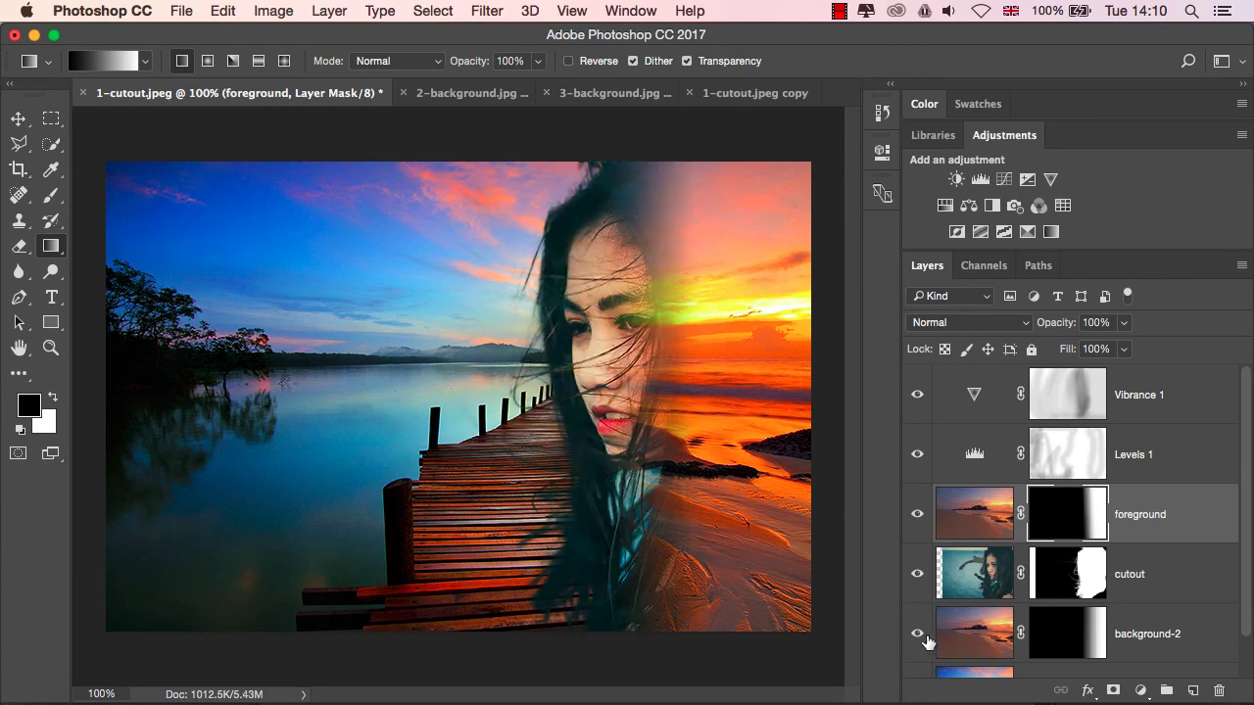